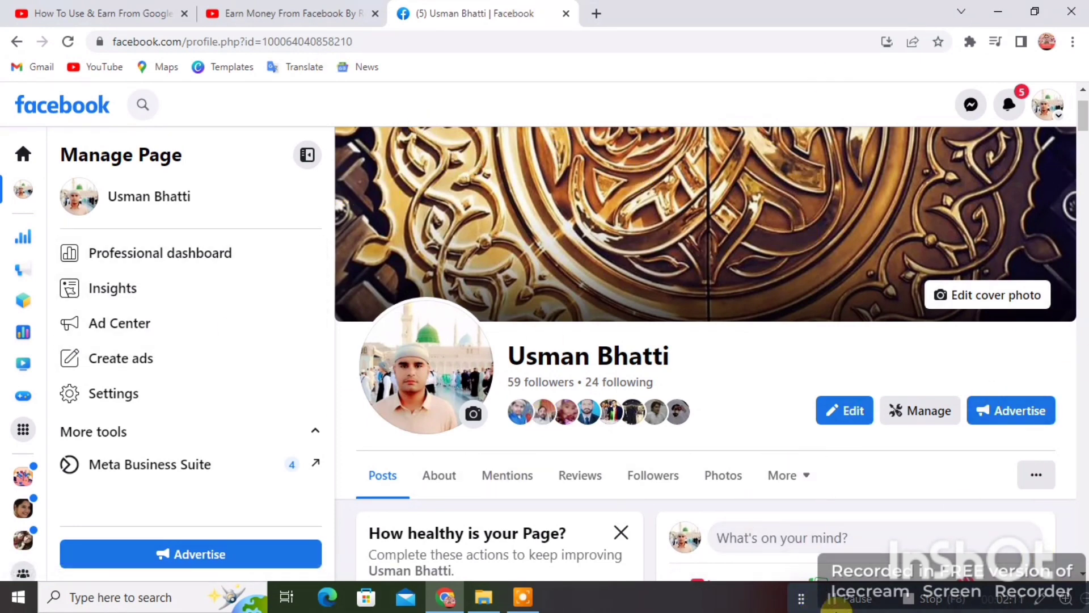
Step: Scroll the Page timeline to the Urdu quote image post and start boosting it
scroll(754, 513, "down", 10)
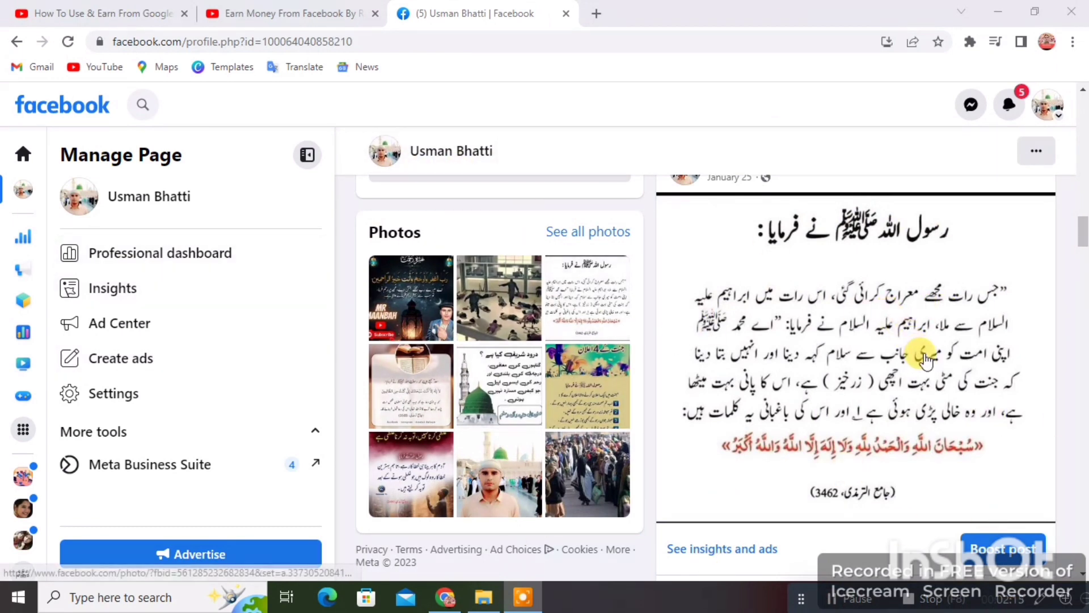
scroll(888, 347, "up", 1)
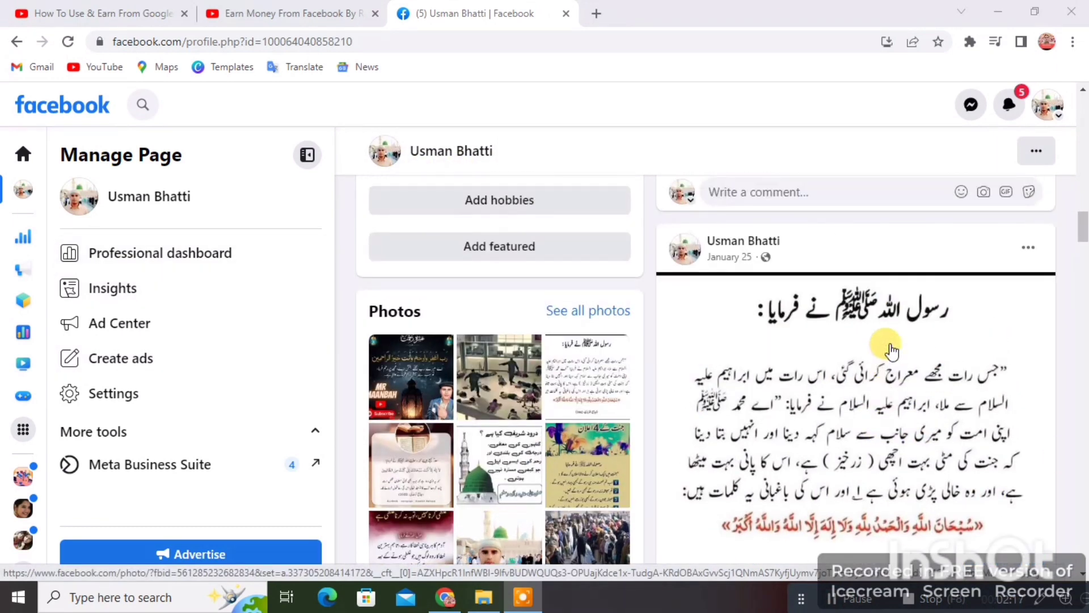
scroll(985, 386, "down", 2)
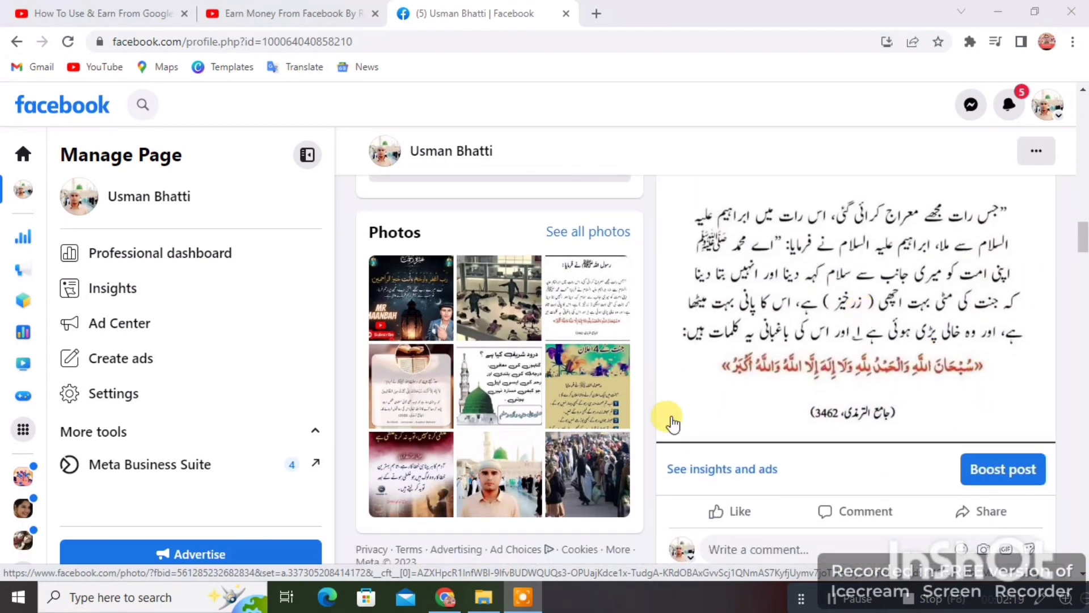
left_click(1004, 476)
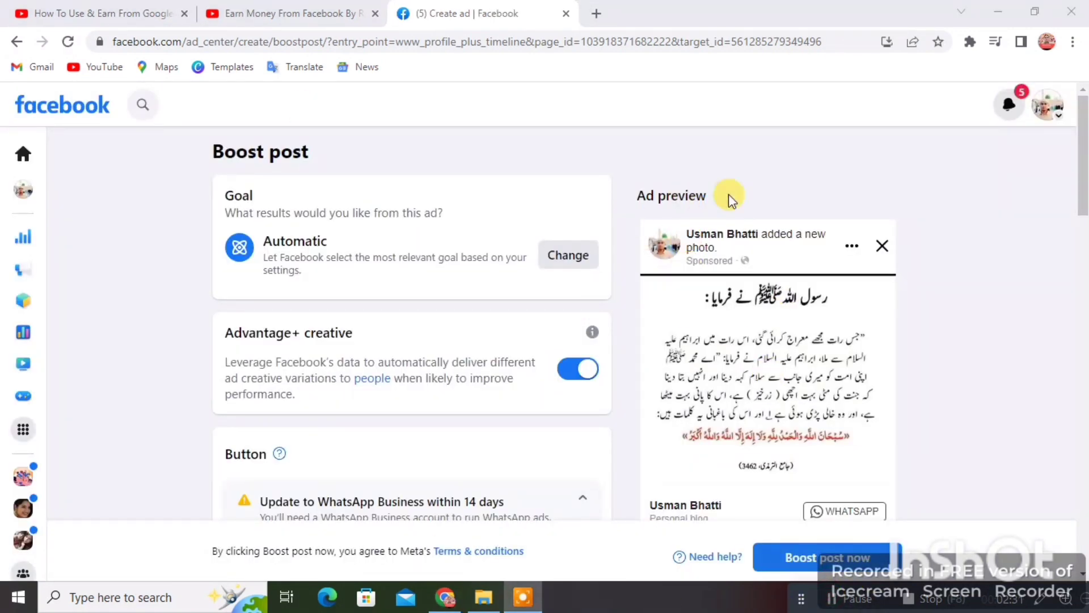
Step: Look over the Boost post page and ad preview, then bring up the Goal options
scroll(833, 409, "down", 1)
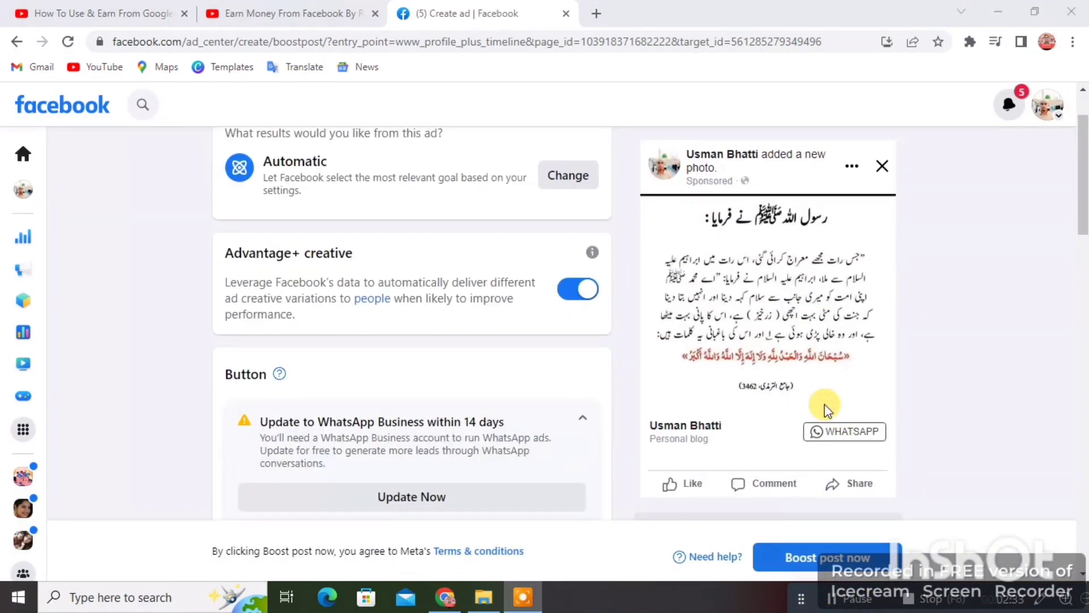
scroll(793, 243, "up", 1)
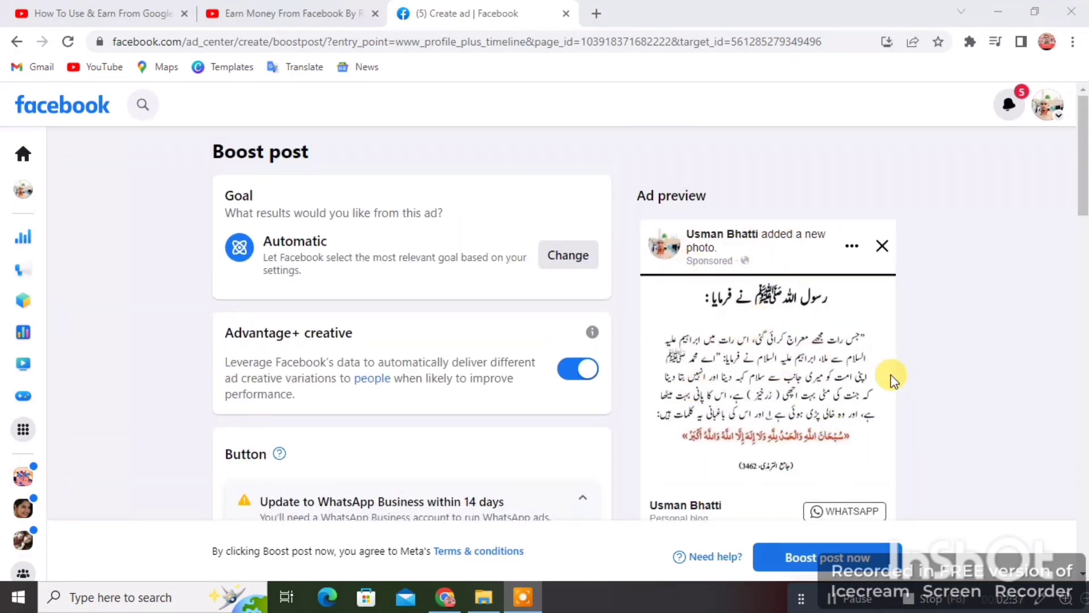
scroll(890, 375, "down", 1)
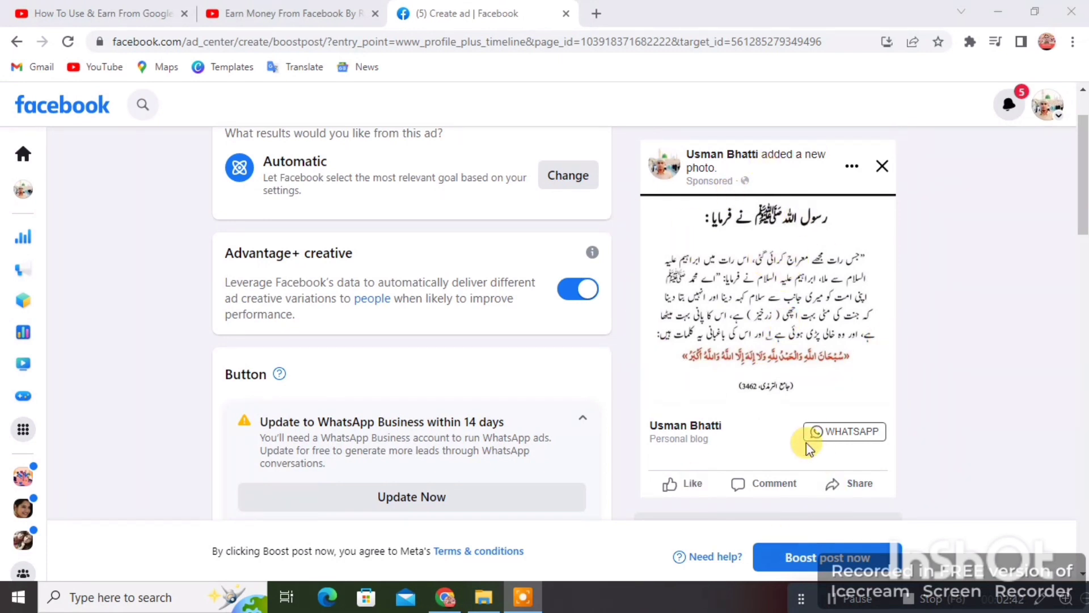
scroll(809, 449, "up", 1)
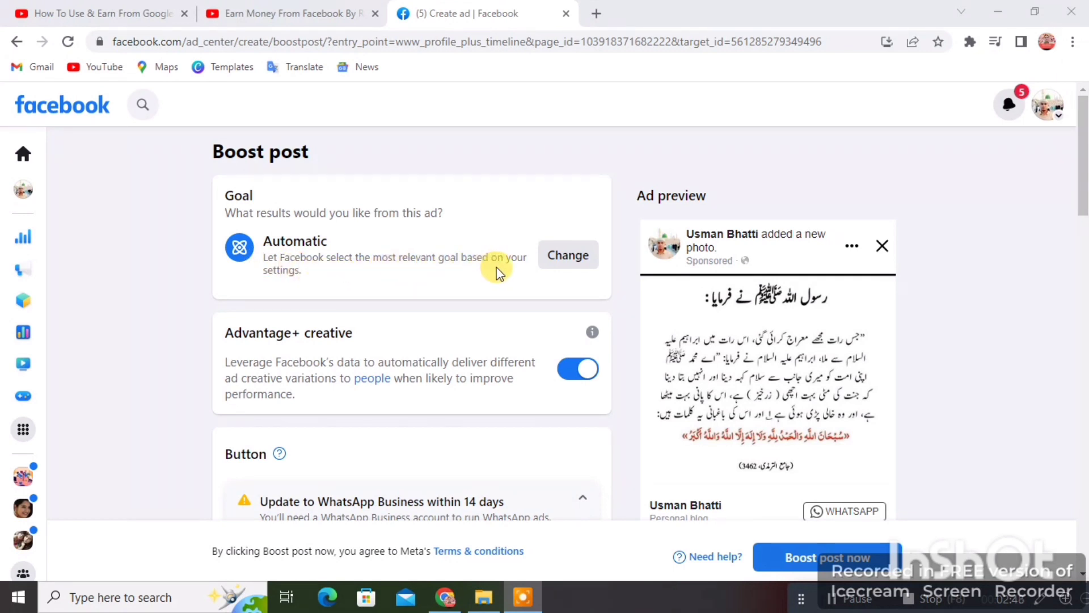
left_click(568, 254)
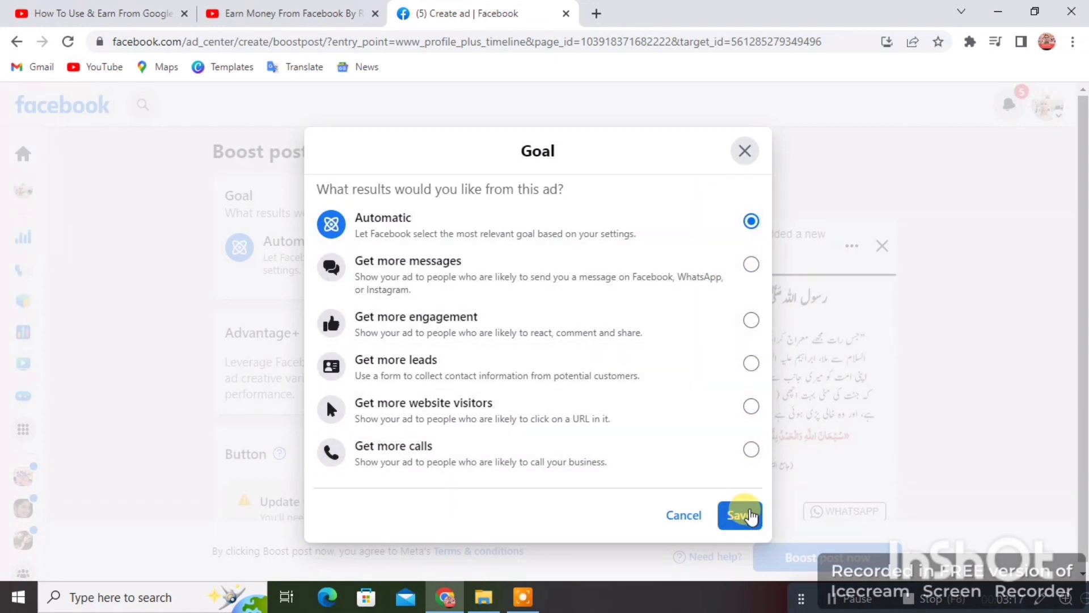
Step: Switch the goal from Automatic to Get more calls and save it
left_click(751, 449)
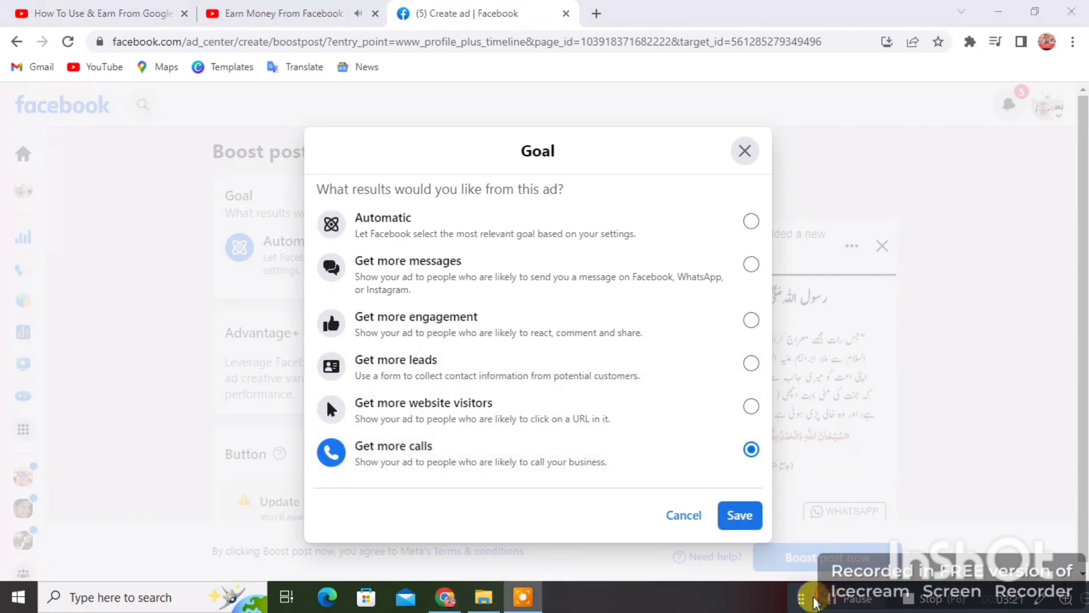
left_click(740, 517)
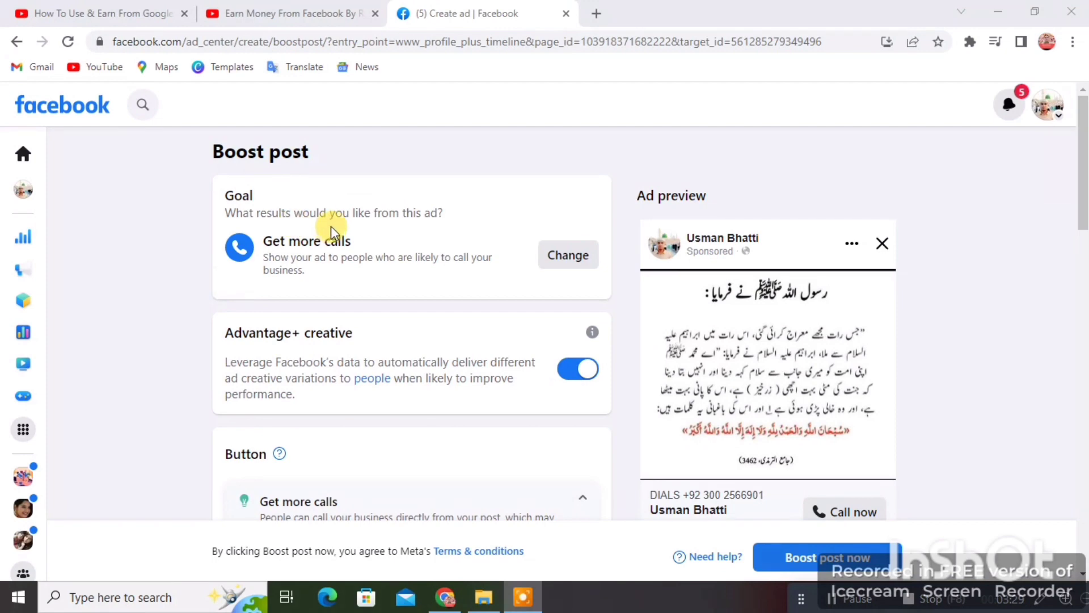
Step: Collapse the Get more calls tip and keep Call Now as the button label
scroll(332, 226, "down", 1)
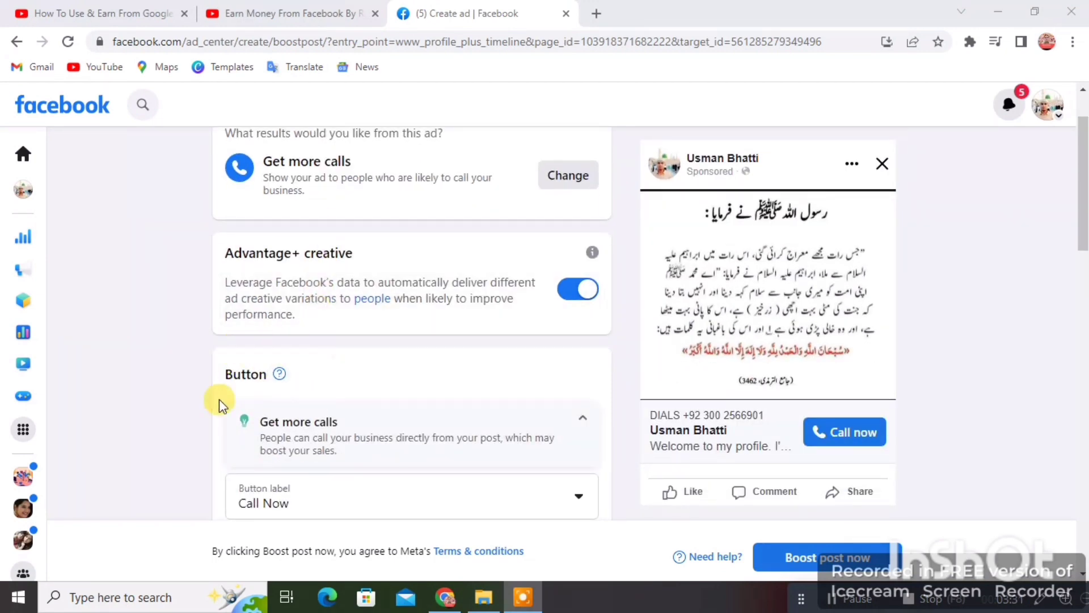
scroll(467, 275, "down", 2)
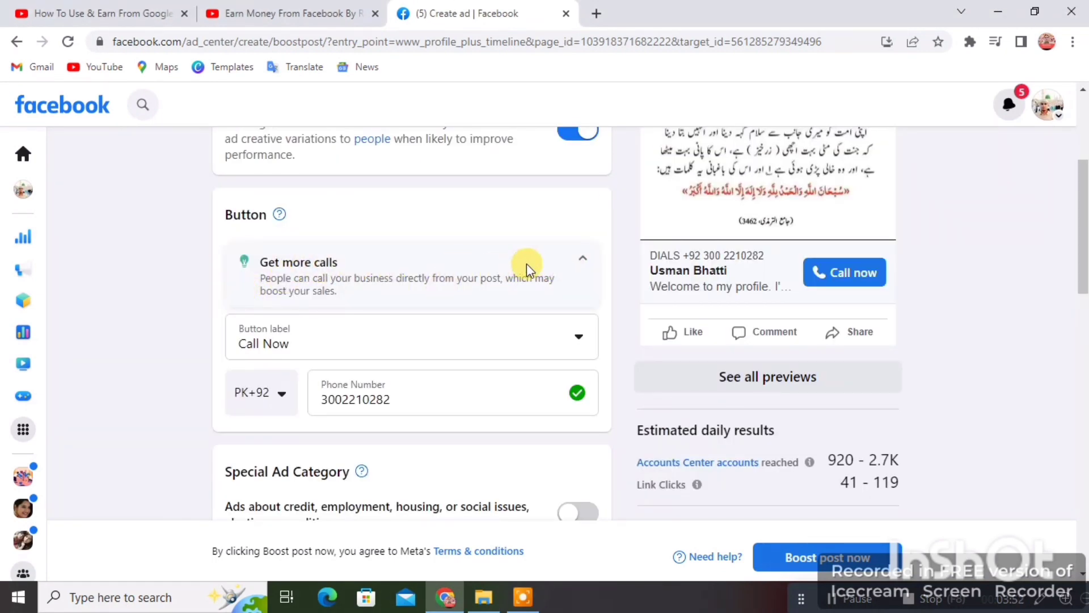
left_click(584, 258)
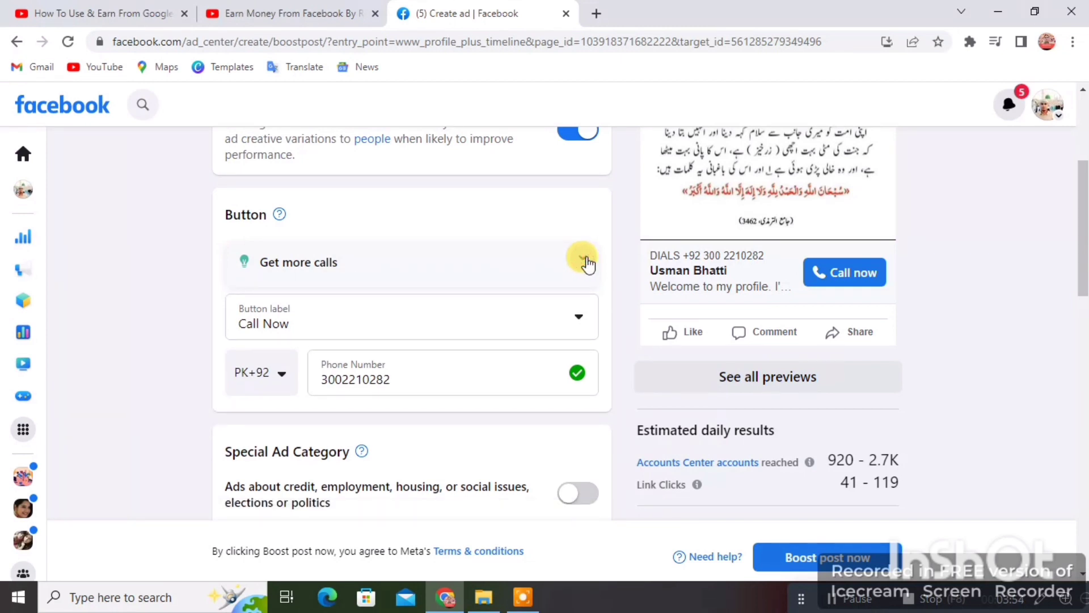
left_click(585, 319)
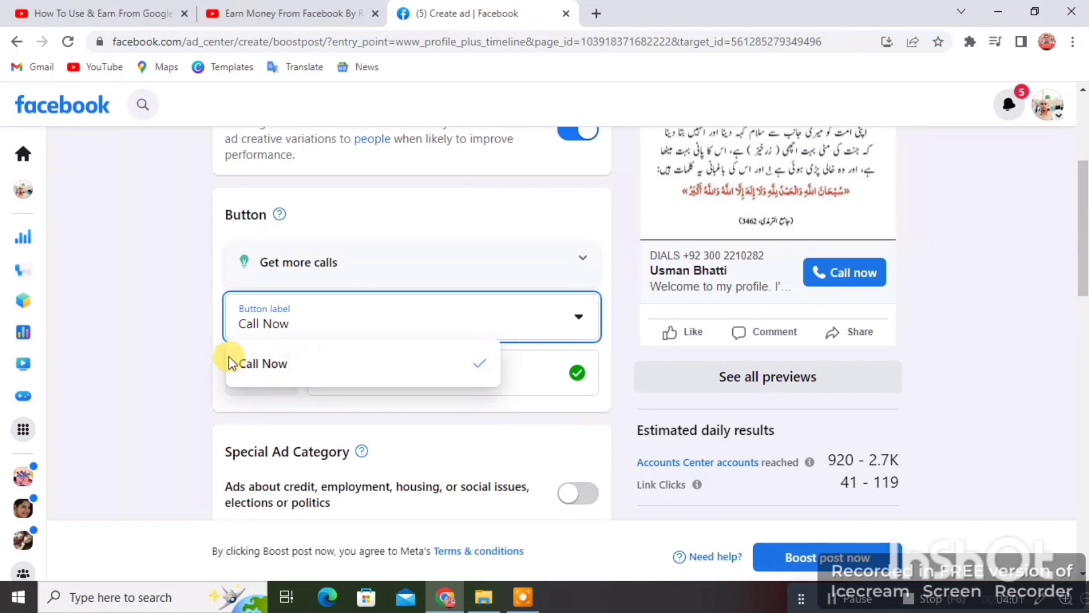
left_click(516, 303)
left_click(564, 267)
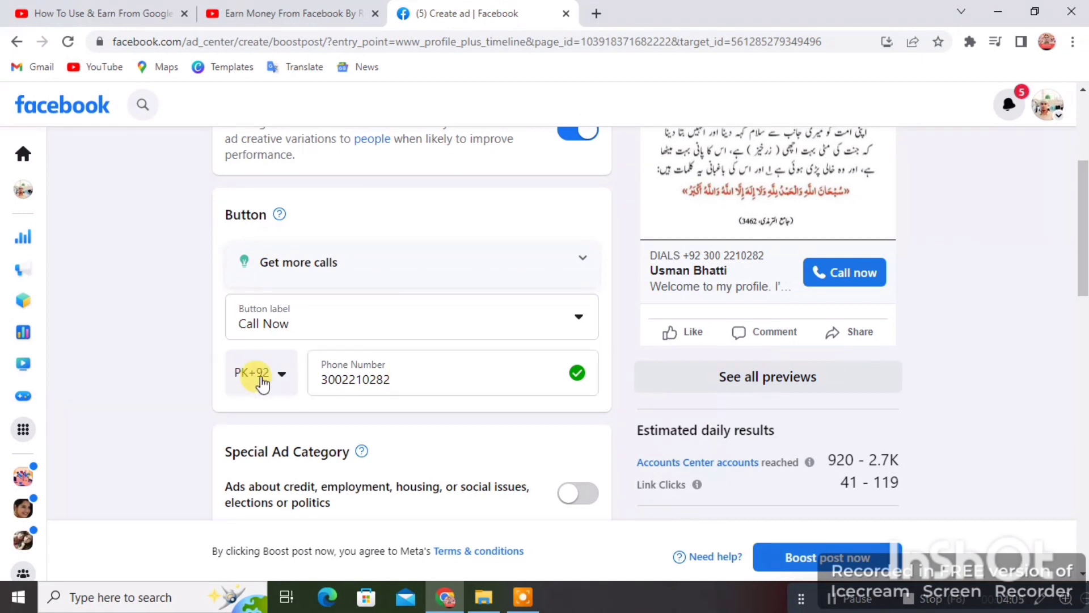
Step: Replace the call-back Phone Number field with the new phone number
left_click_drag(402, 381, 314, 384)
key("BackSpace")
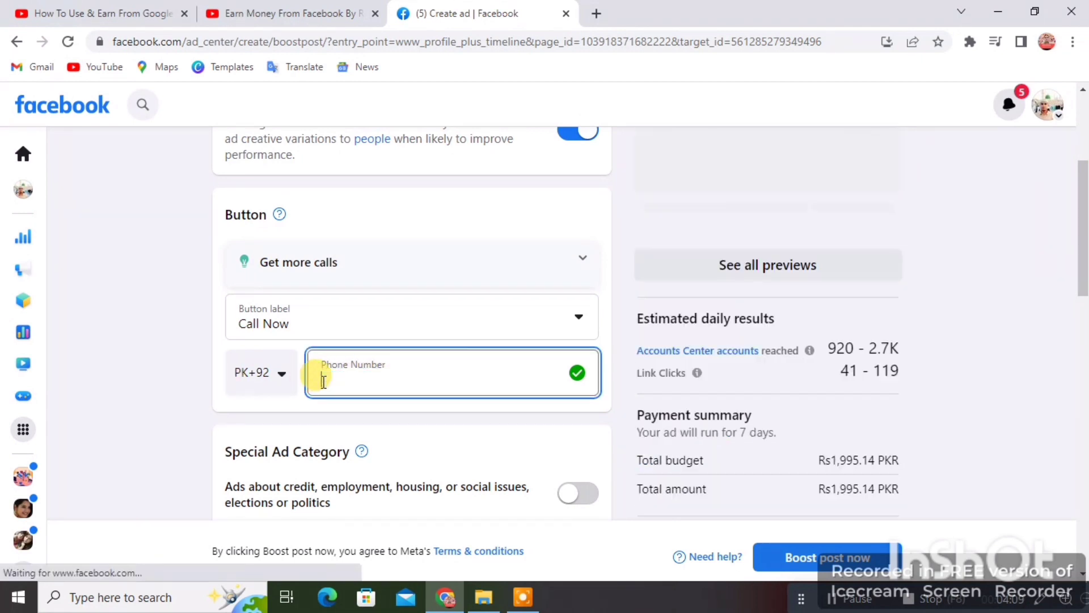
type("0")
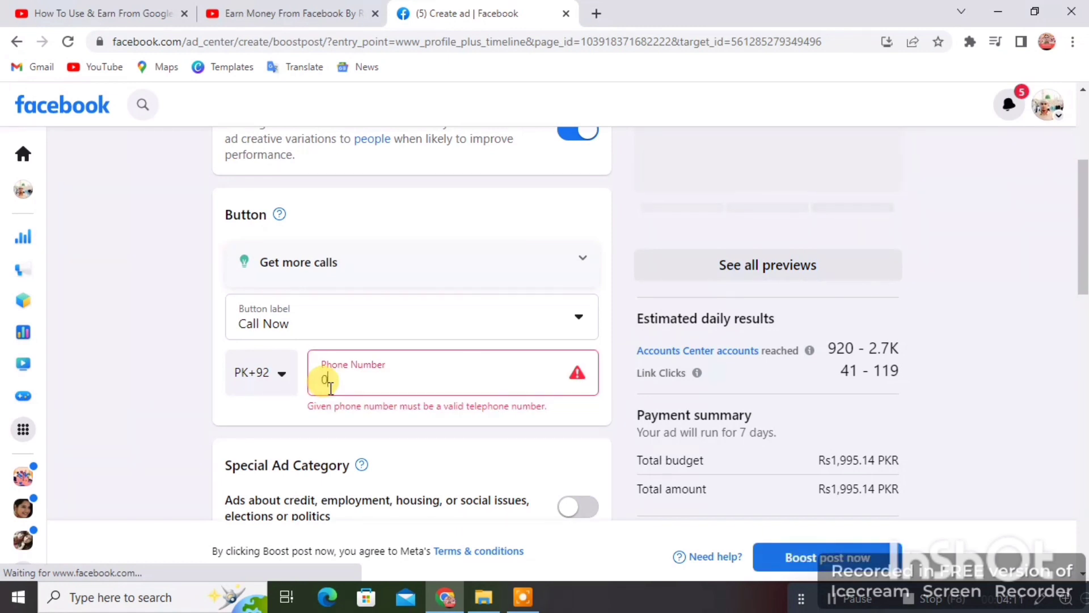
type("30")
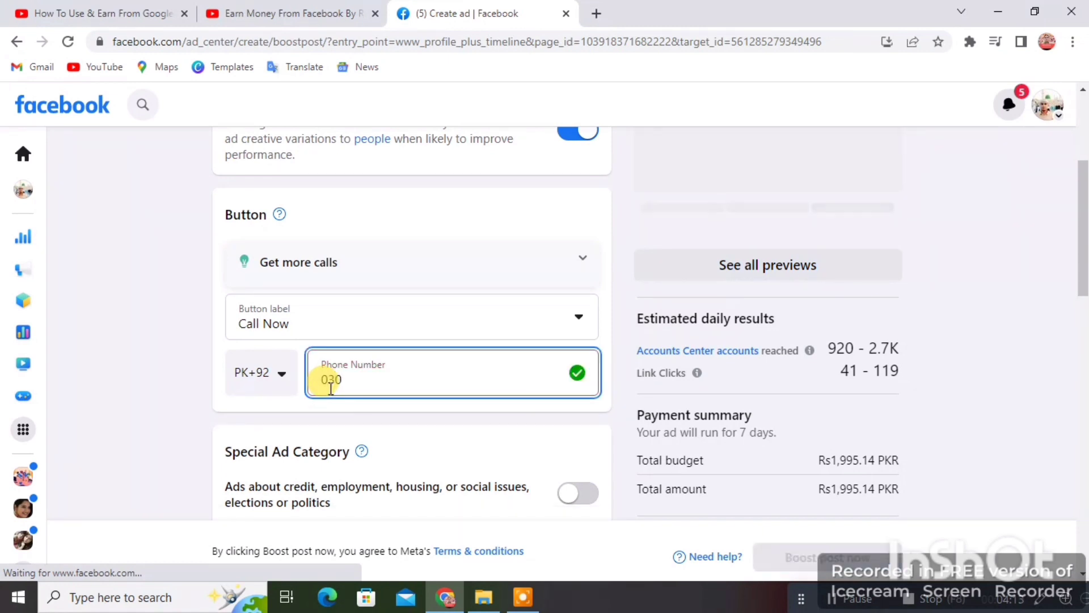
type("012")
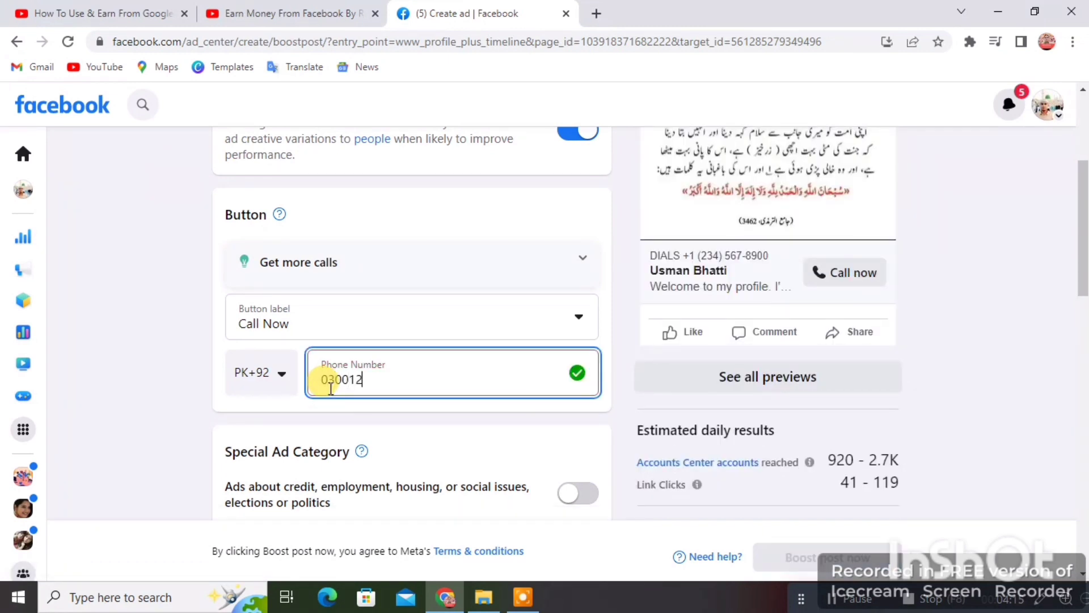
type("34567")
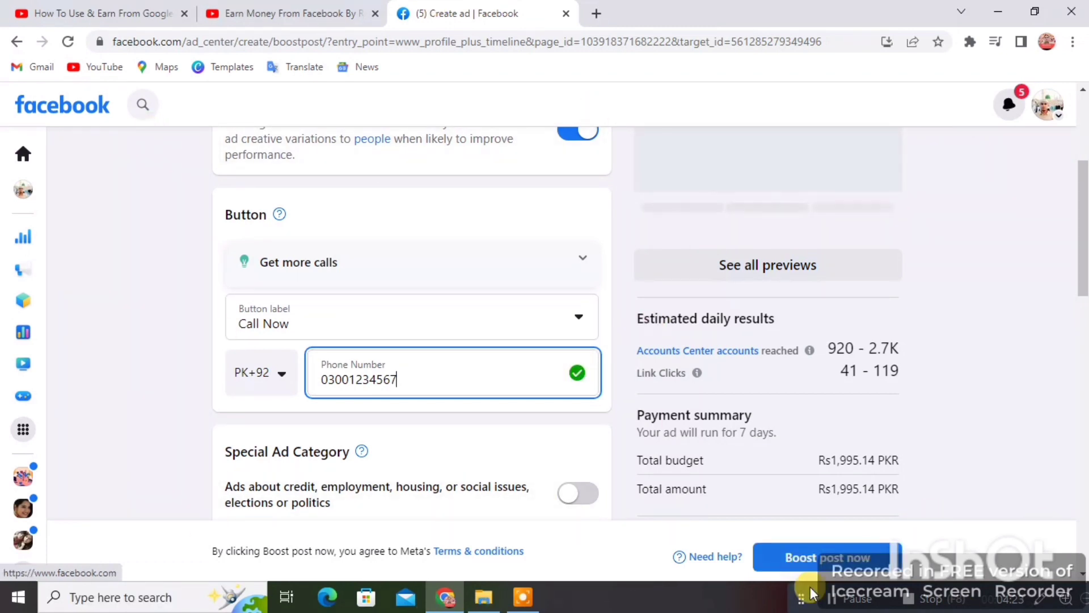
scroll(299, 342, "down", 2)
scroll(299, 342, "down", 1)
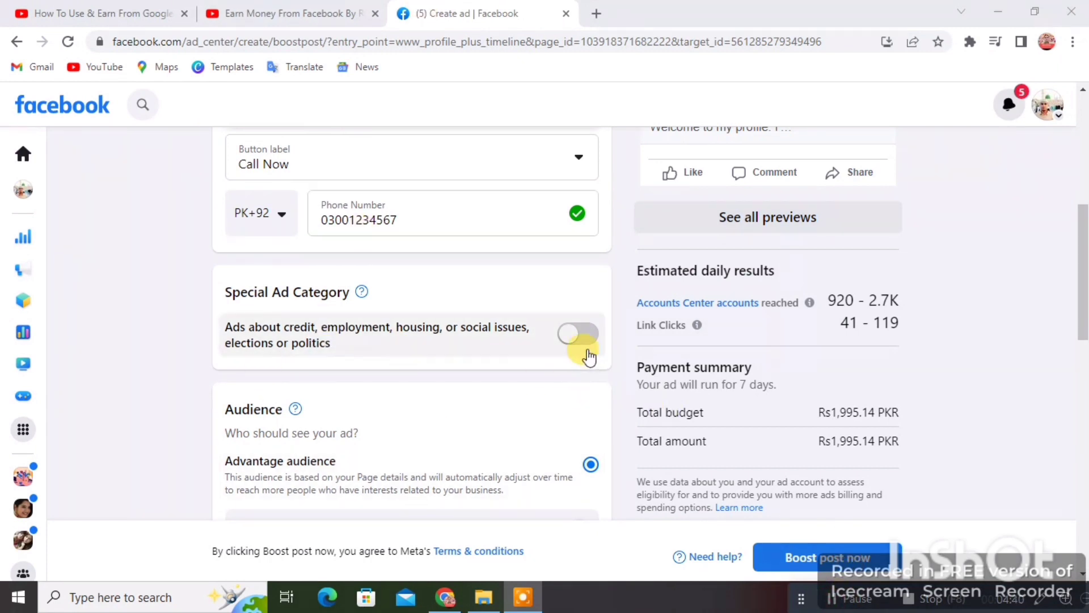
left_click(575, 336)
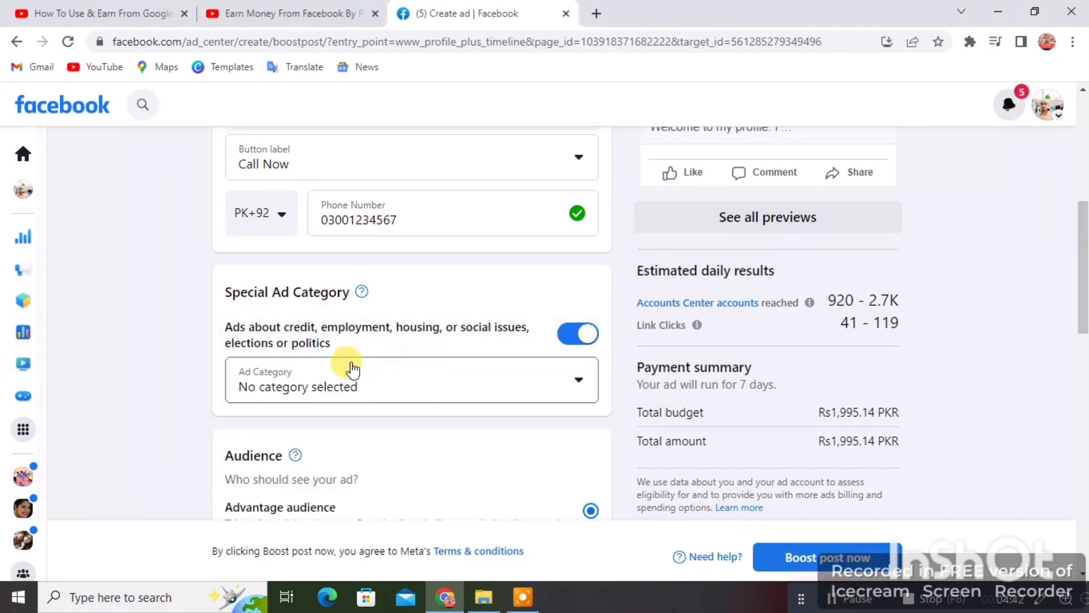
left_click(483, 384)
scroll(522, 384, "up", 3)
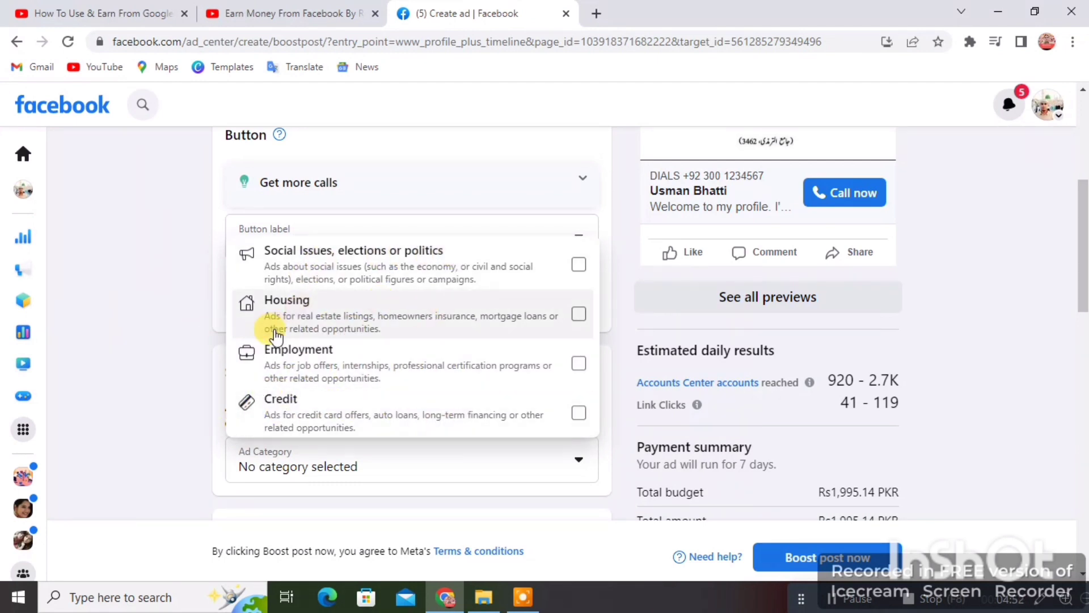
left_click(577, 234)
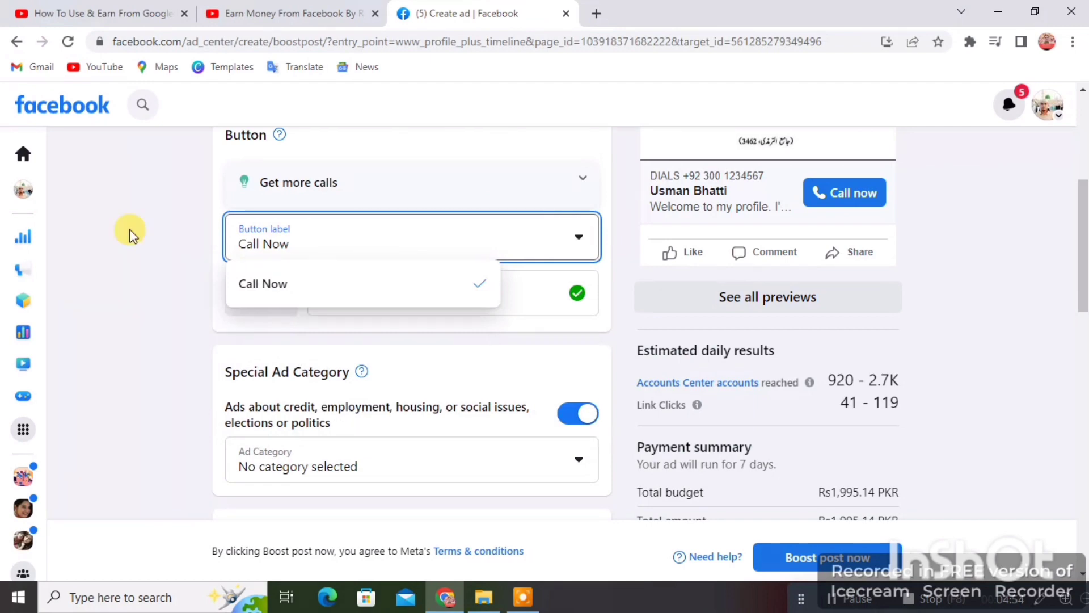
left_click(583, 415)
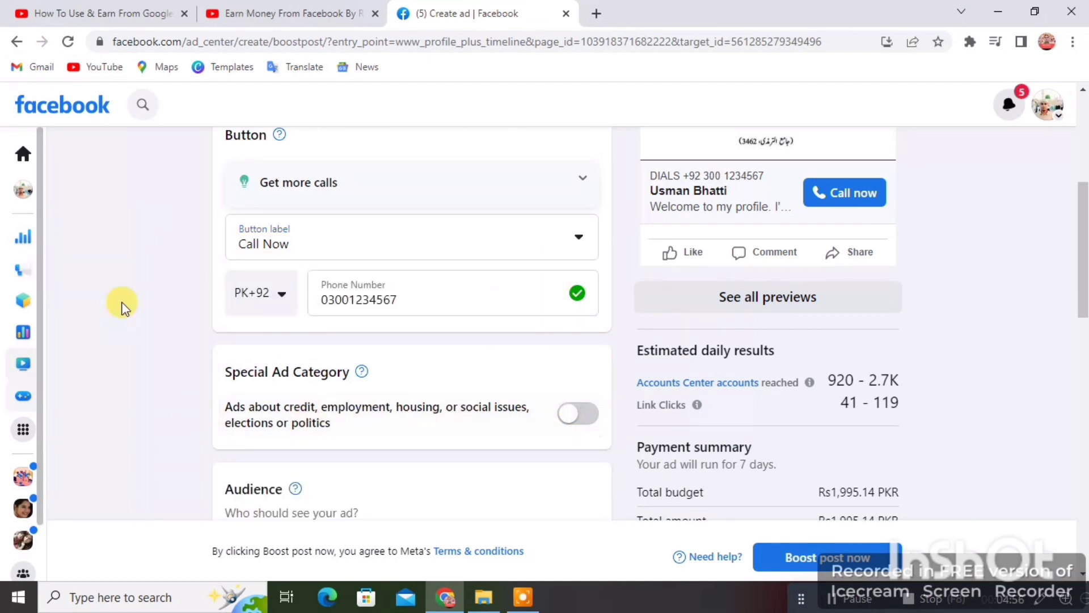
scroll(637, 365, "down", 2)
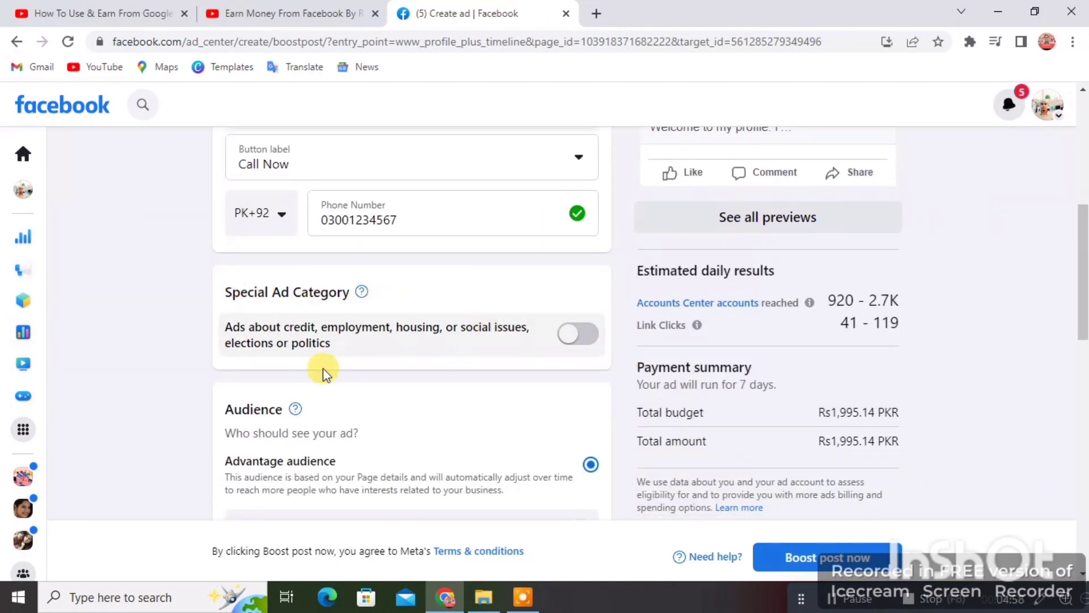
scroll(450, 359, "down", 4)
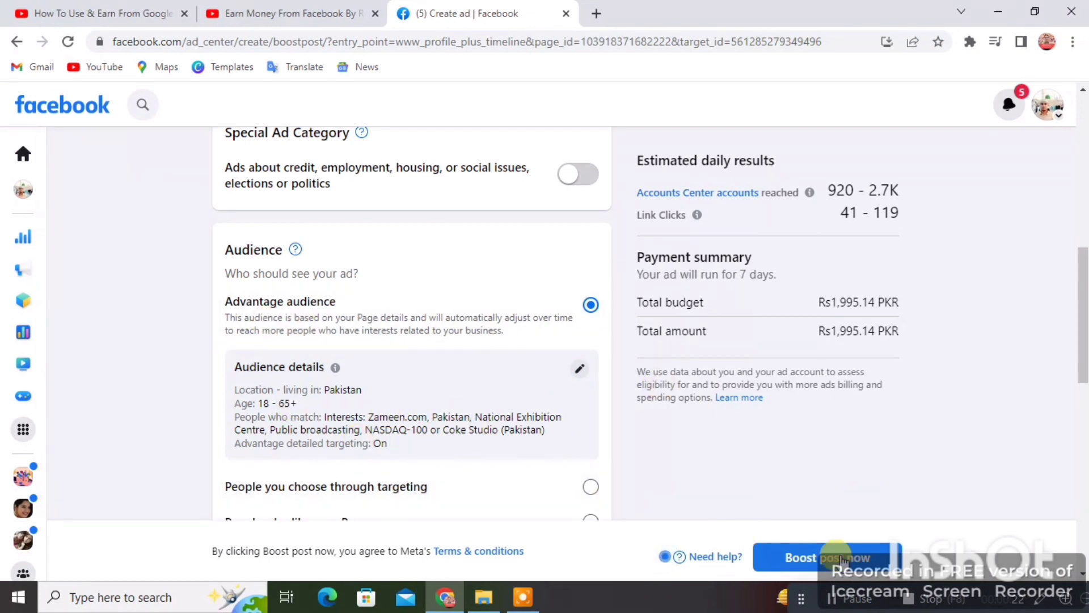
Step: Edit the audience details and set Gender to Men
left_click(840, 598)
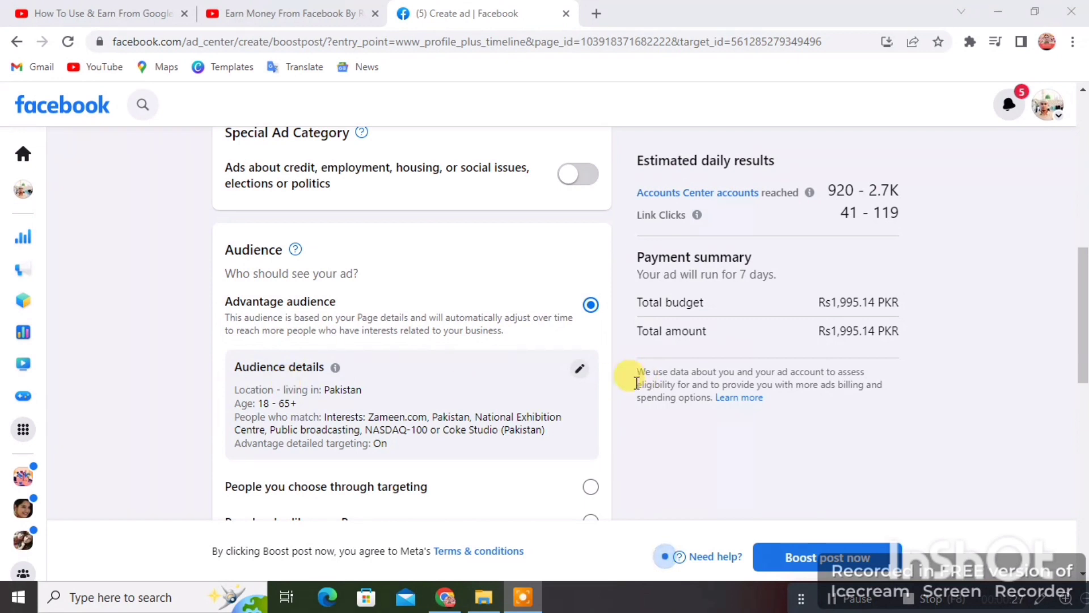
left_click(580, 372)
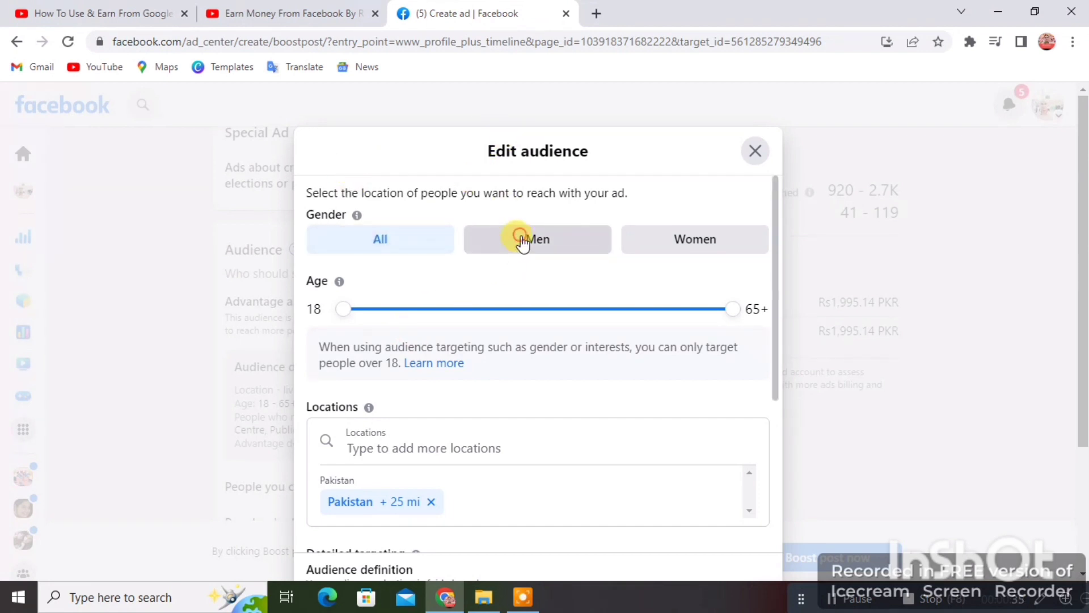
left_click(523, 243)
left_click(654, 239)
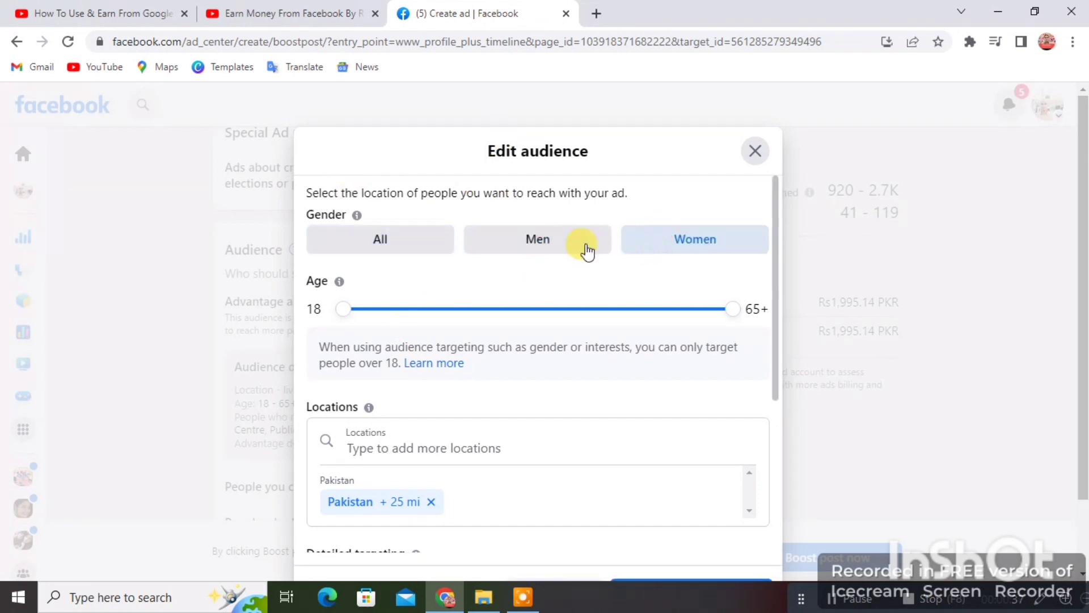
left_click(582, 248)
left_click(446, 243)
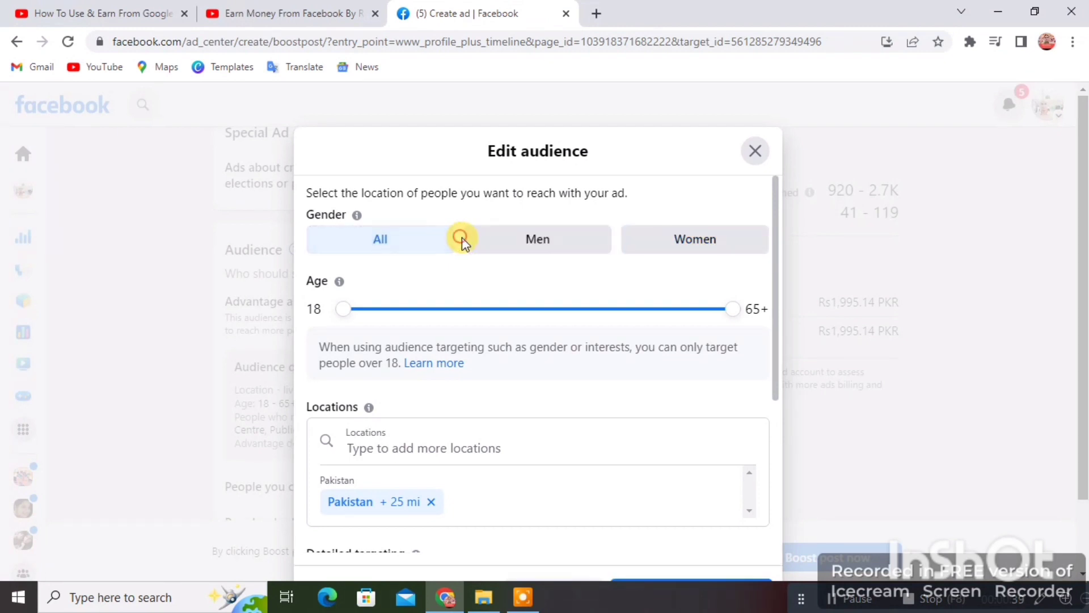
left_click(538, 244)
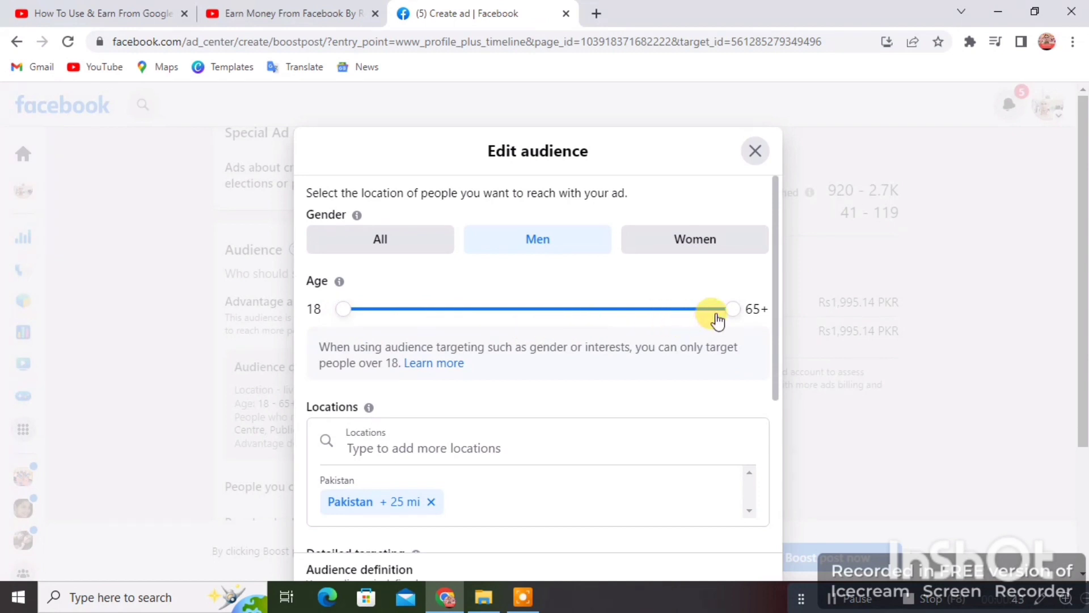
Step: Try other age limits, leaving the age range at 18–65+
left_click_drag(730, 309, 497, 304)
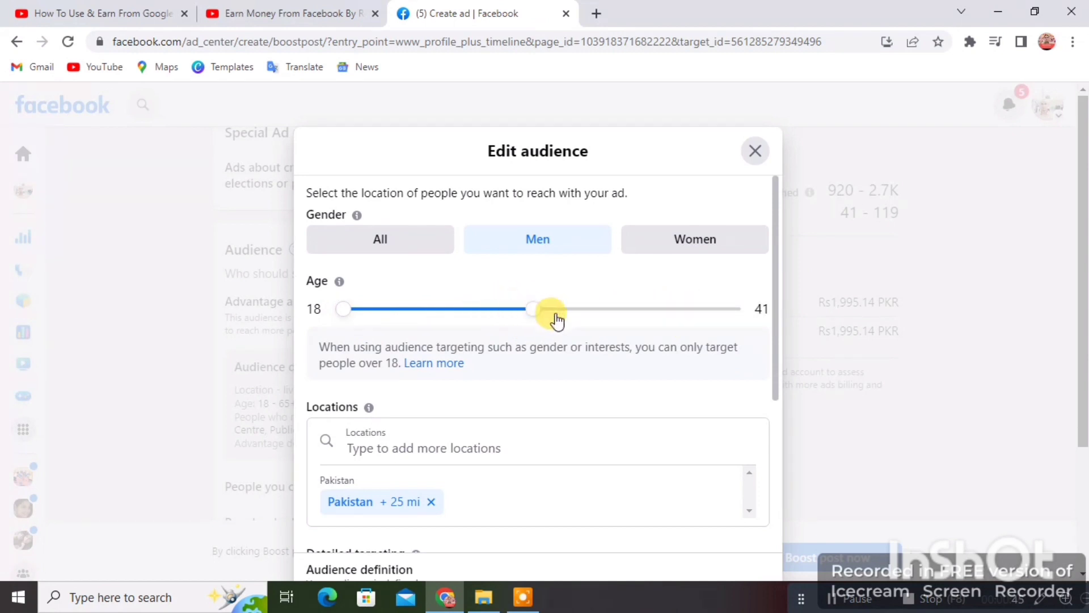
left_click_drag(556, 320, 682, 324)
left_click_drag(357, 312, 312, 281)
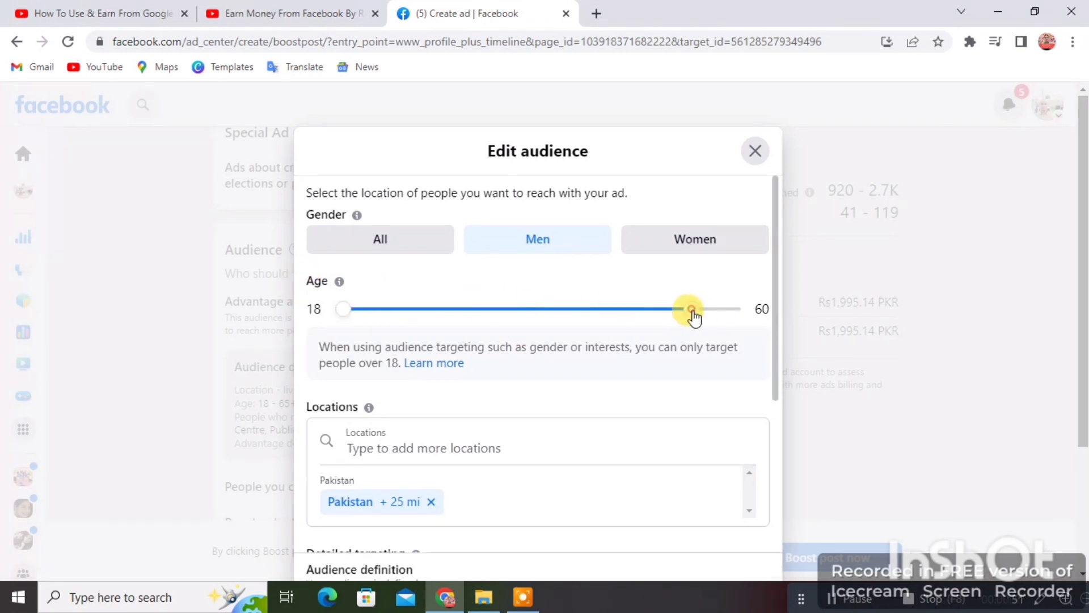
left_click_drag(693, 316, 775, 318)
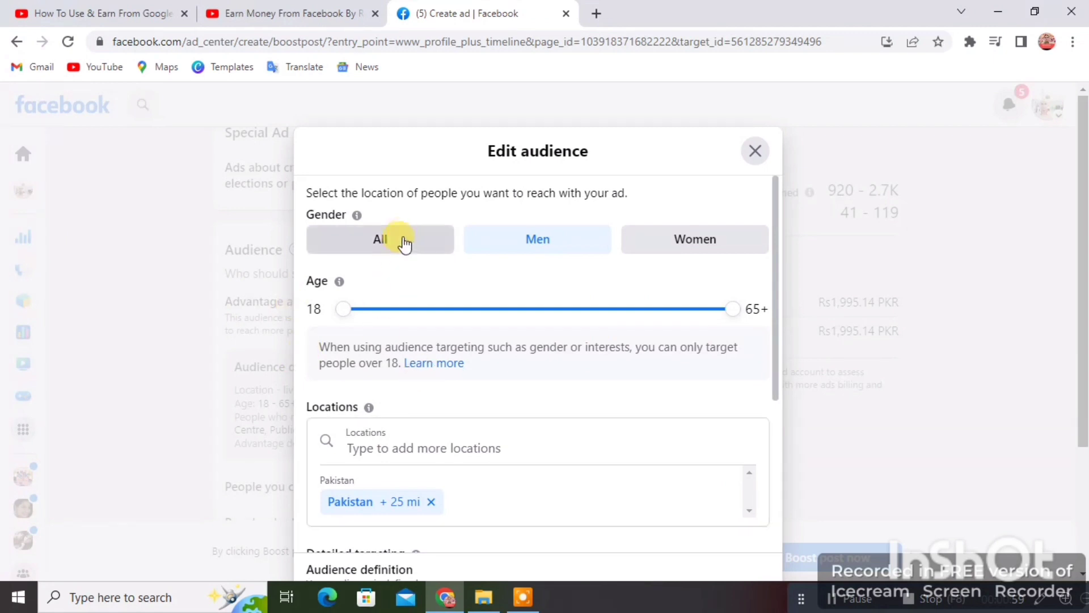
Step: Start adding a location and zoom and pan the map over to Lahore
left_click(389, 447)
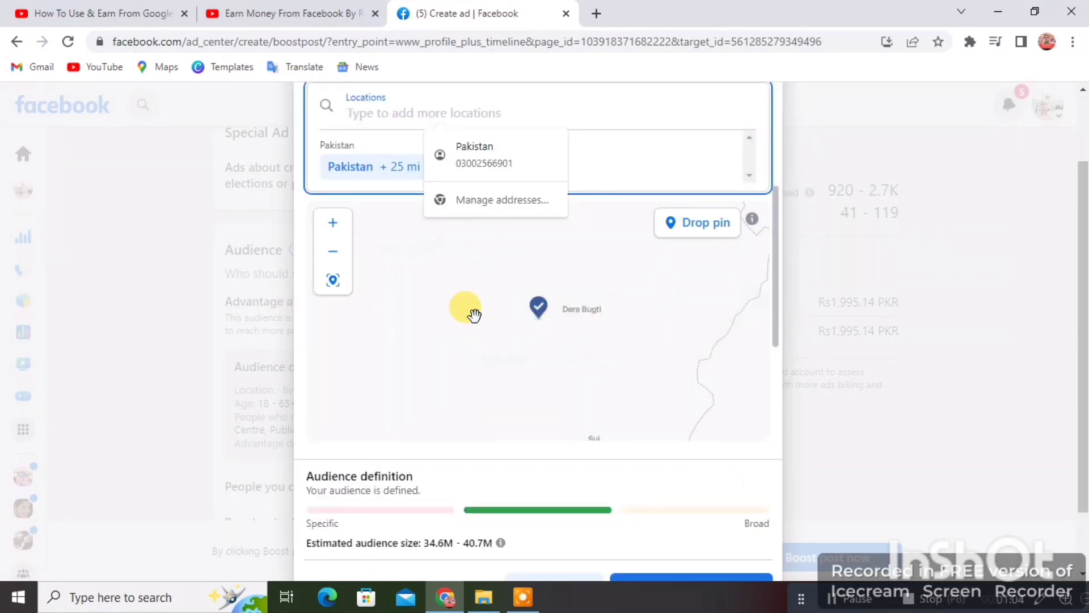
left_click(643, 171)
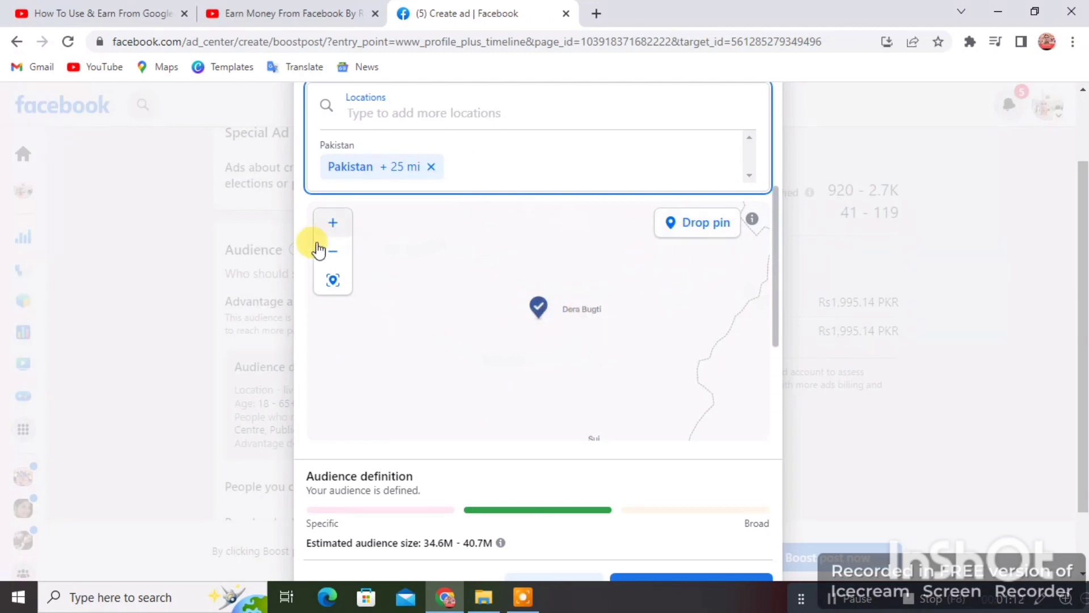
left_click(333, 228)
left_click(332, 228)
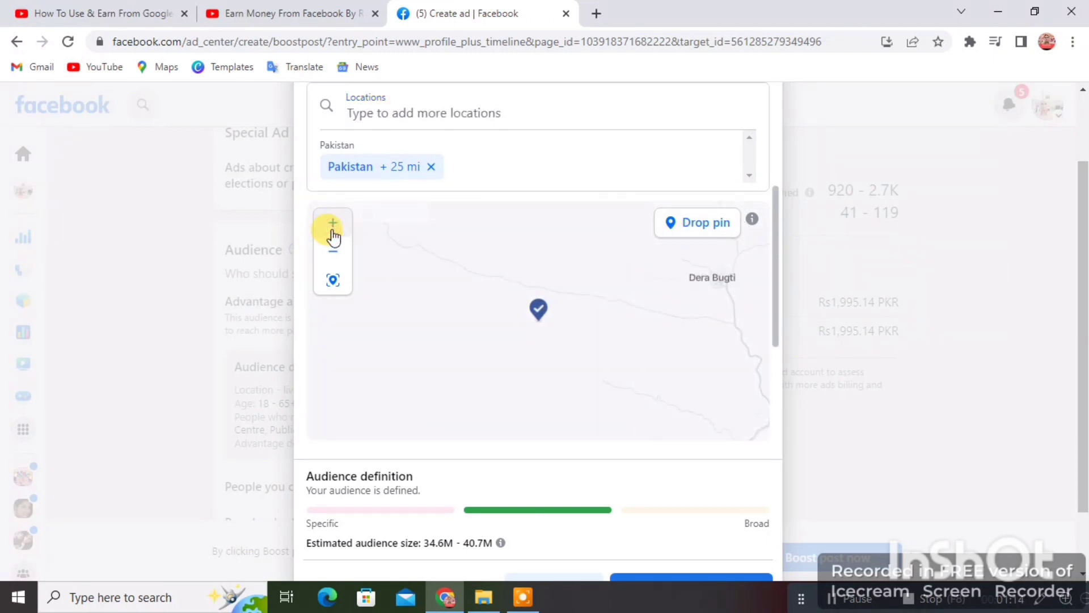
left_click(539, 311)
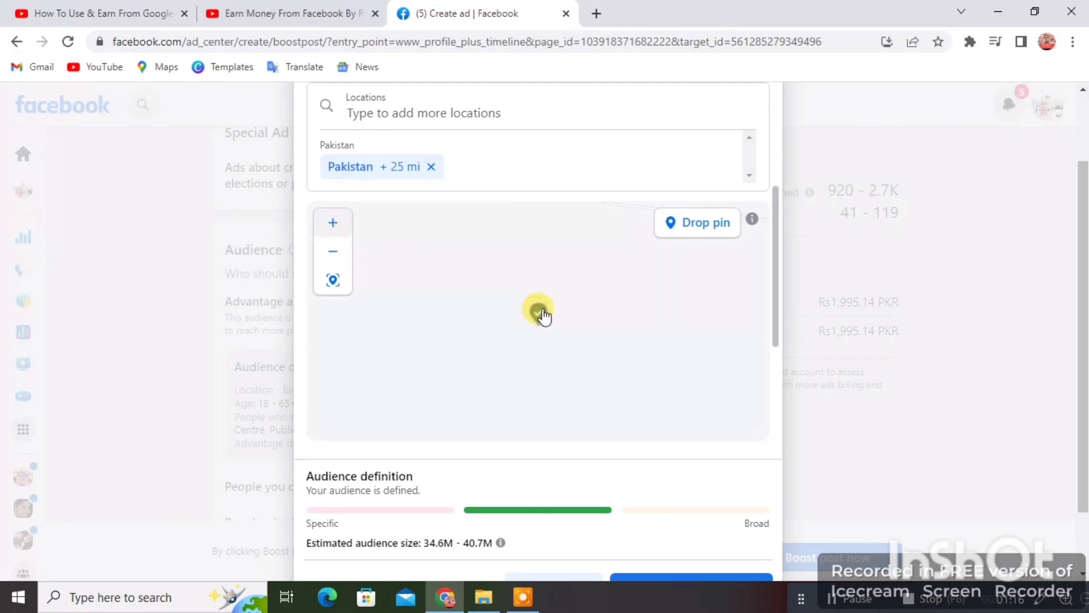
left_click_drag(581, 335, 430, 358)
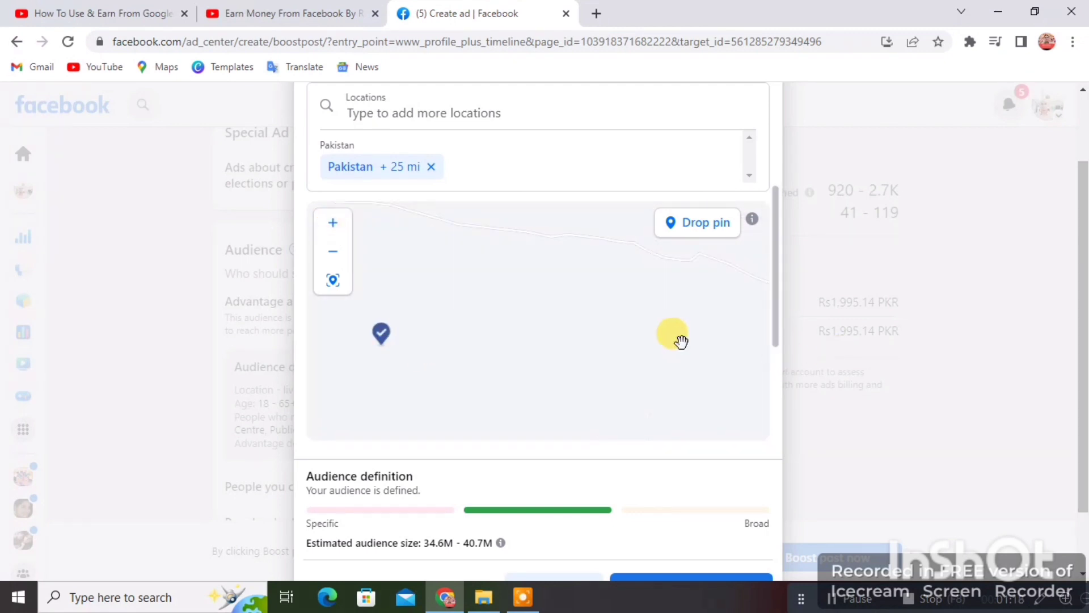
left_click_drag(678, 342, 346, 317)
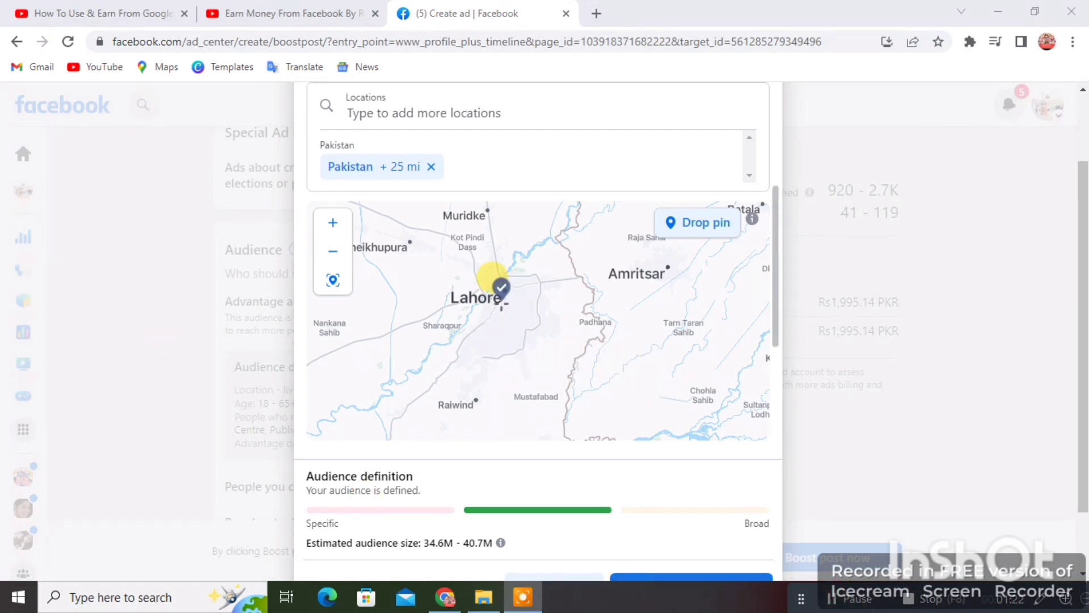
left_click_drag(470, 316, 510, 324)
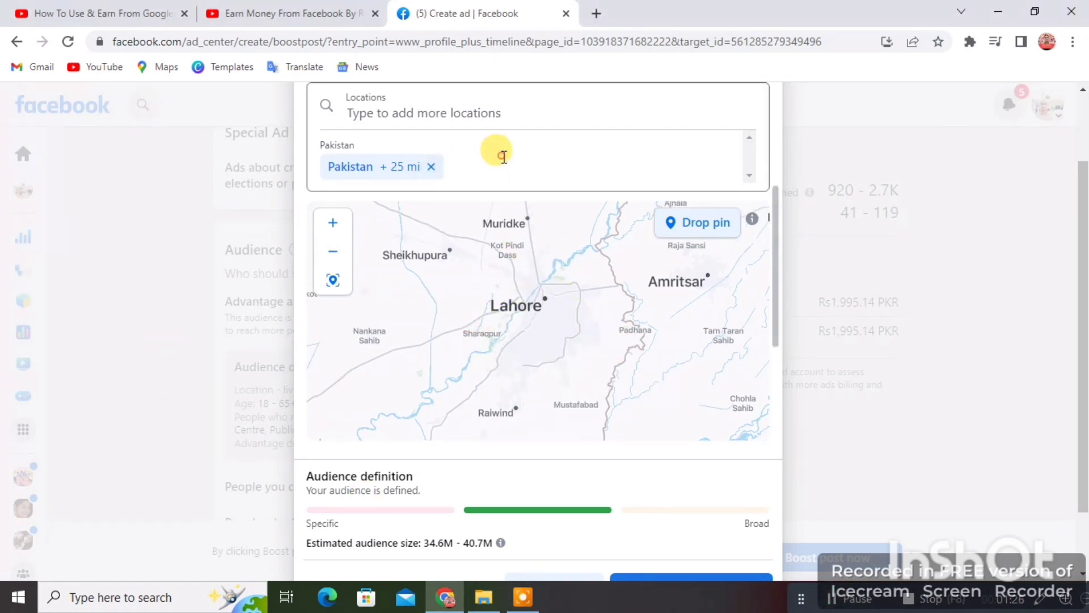
Step: Add Lahore, Punjab and Islamabad Service Lane as locations, then save the audience
left_click(502, 158)
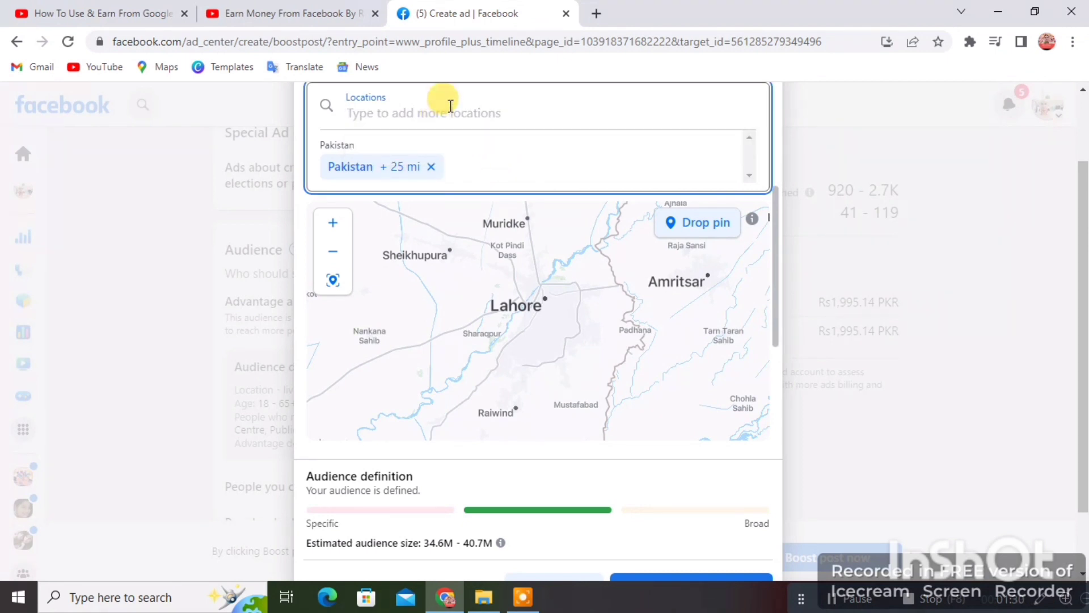
type("LAH")
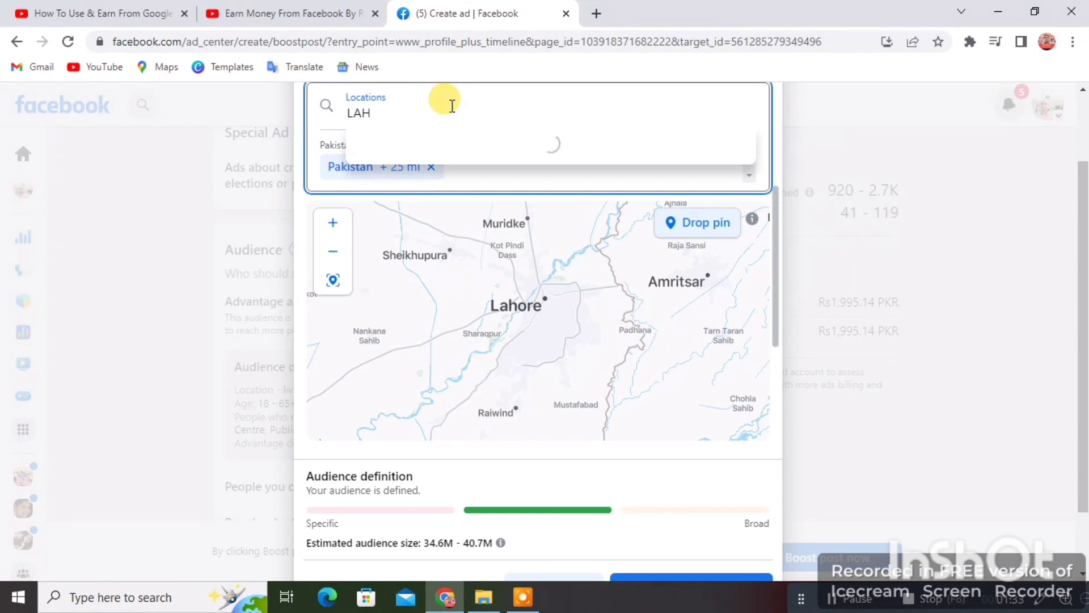
type("ORE")
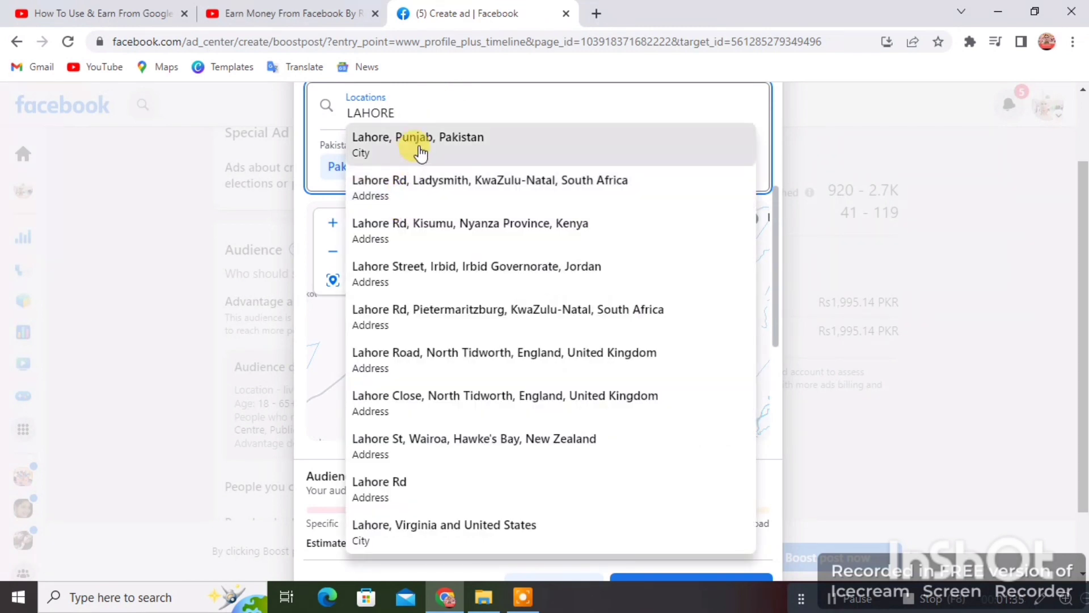
left_click(420, 146)
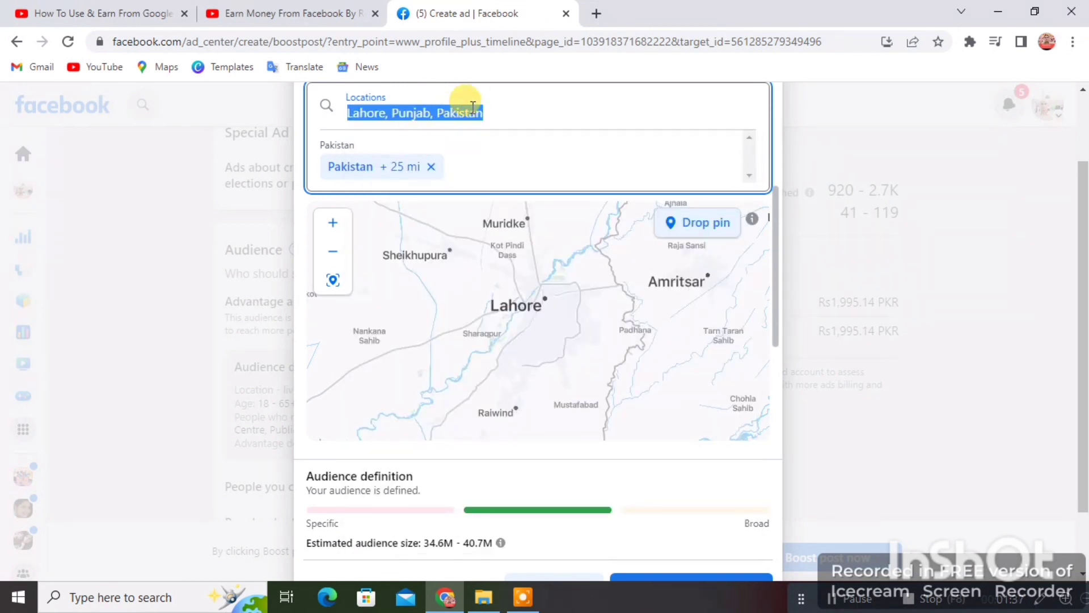
left_click(493, 107)
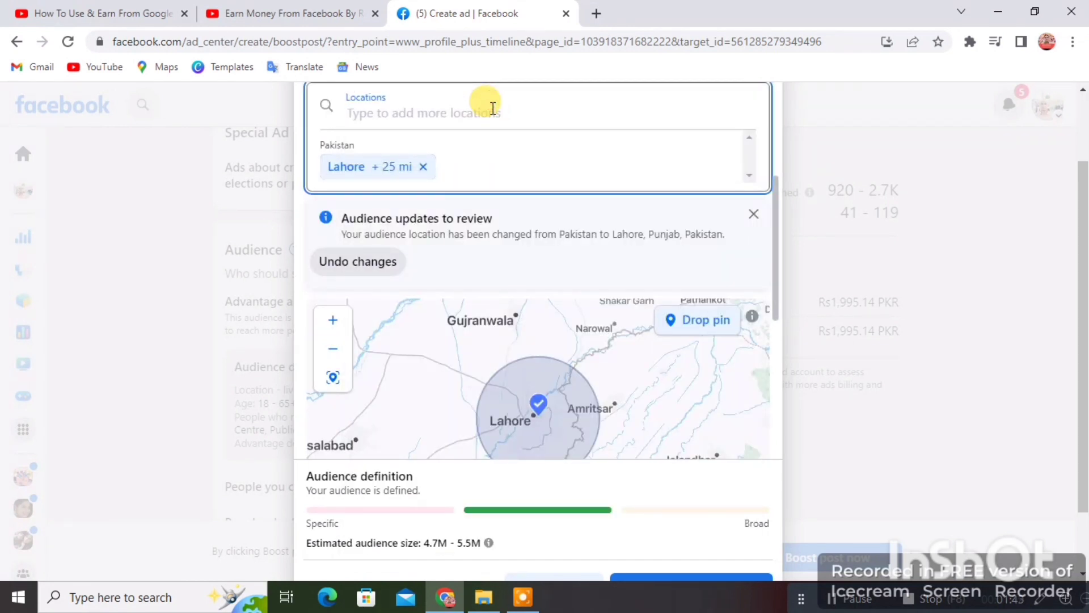
type("ISLAMABA")
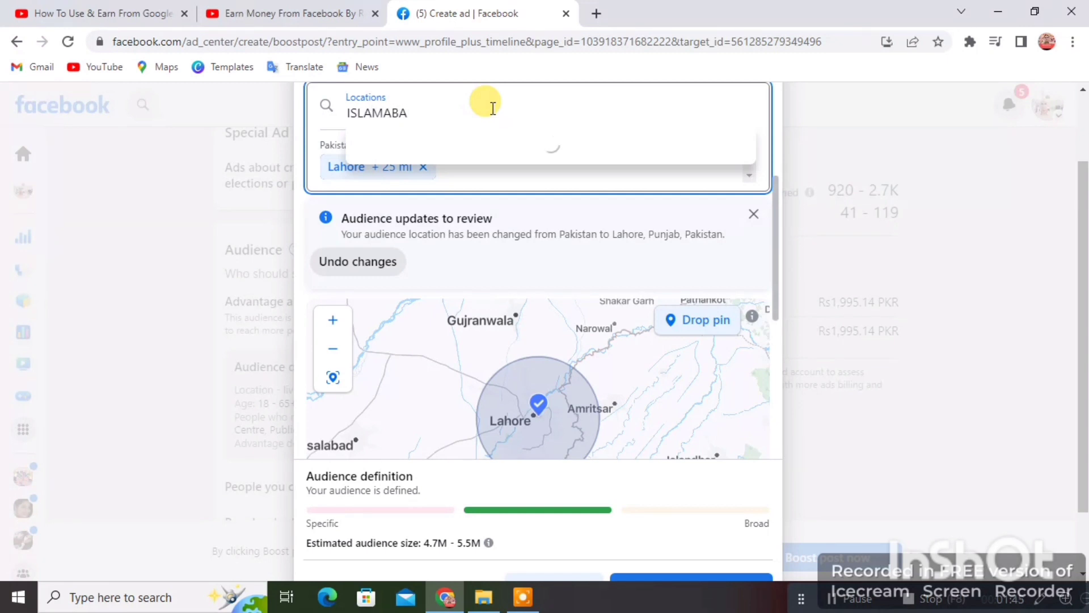
type("D")
left_click(492, 135)
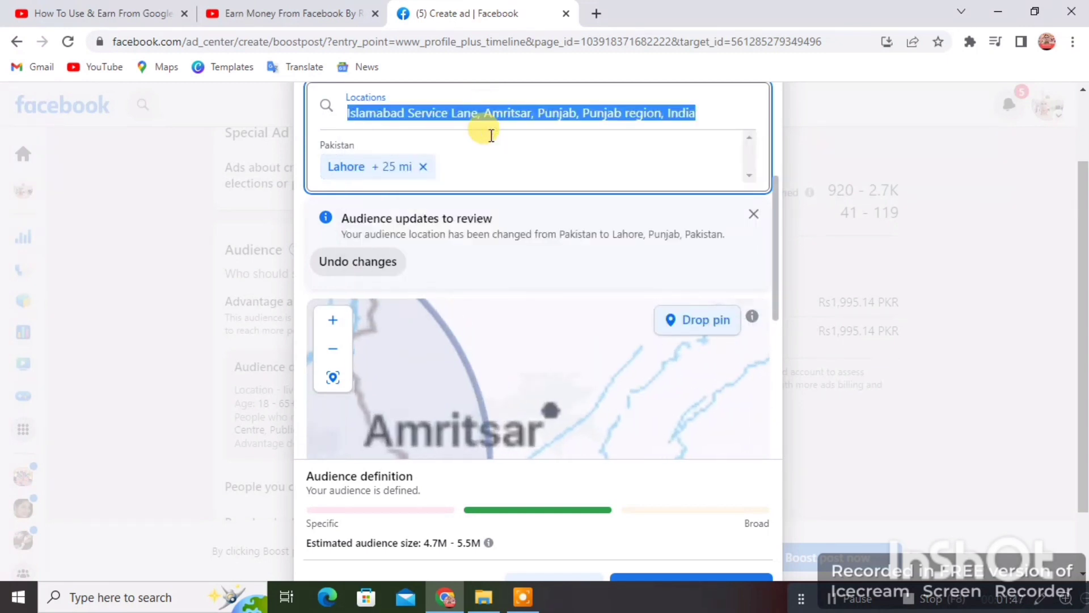
scroll(513, 164, "down", 2)
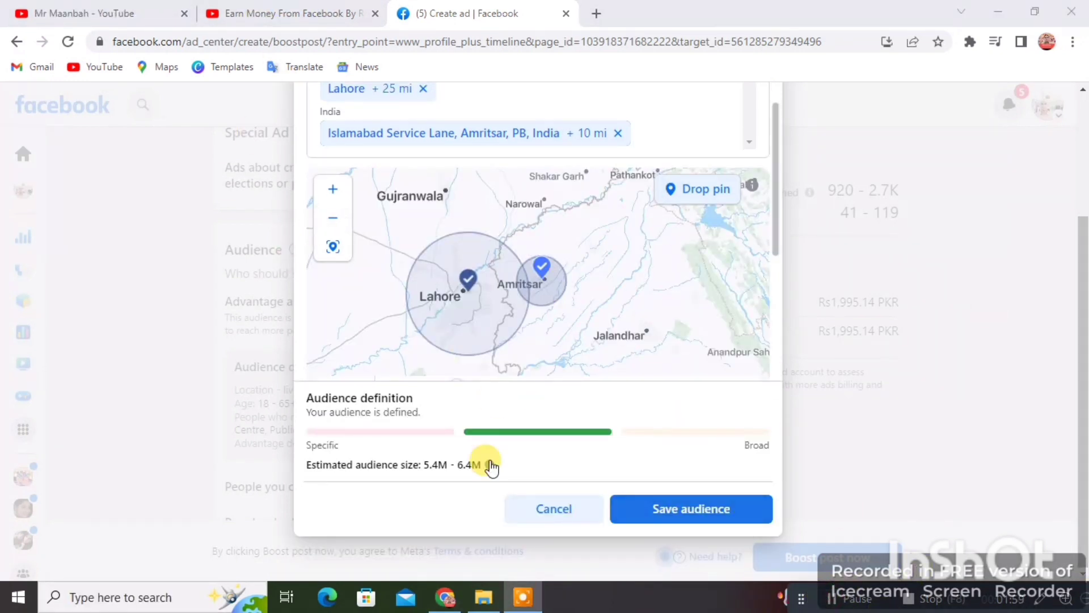
left_click(688, 509)
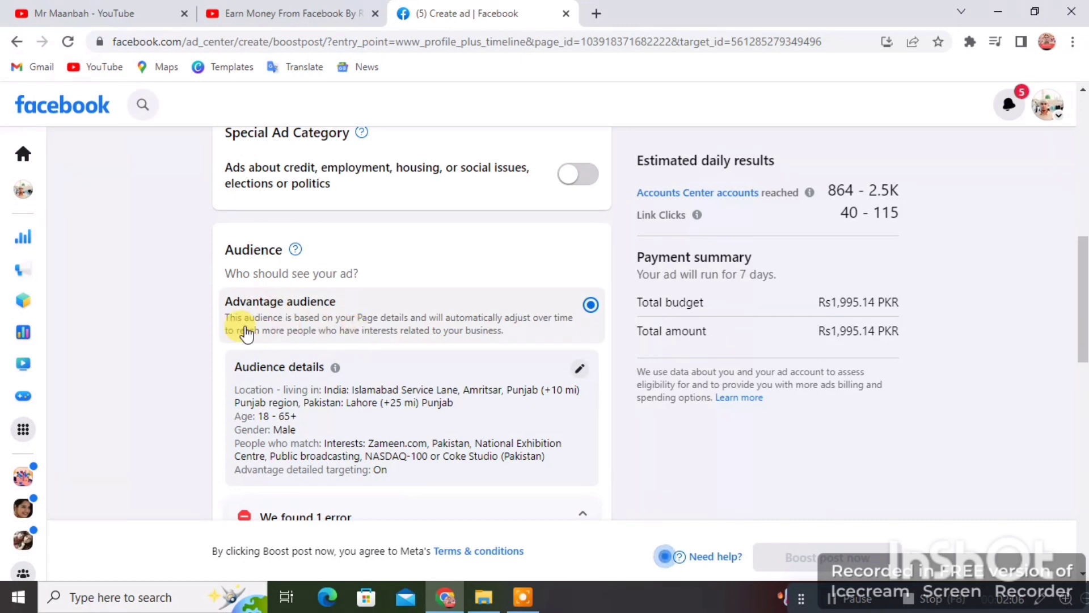
Step: Collapse the phone number error, target people chosen through targeting, and reach the Duration section
scroll(229, 352, "down", 1)
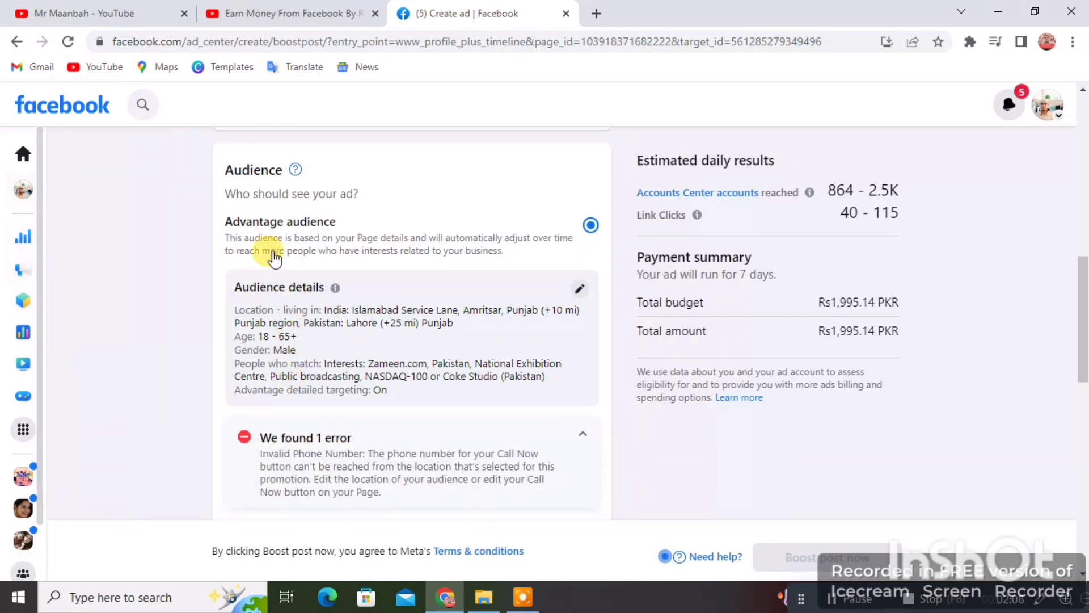
scroll(232, 312, "down", 1)
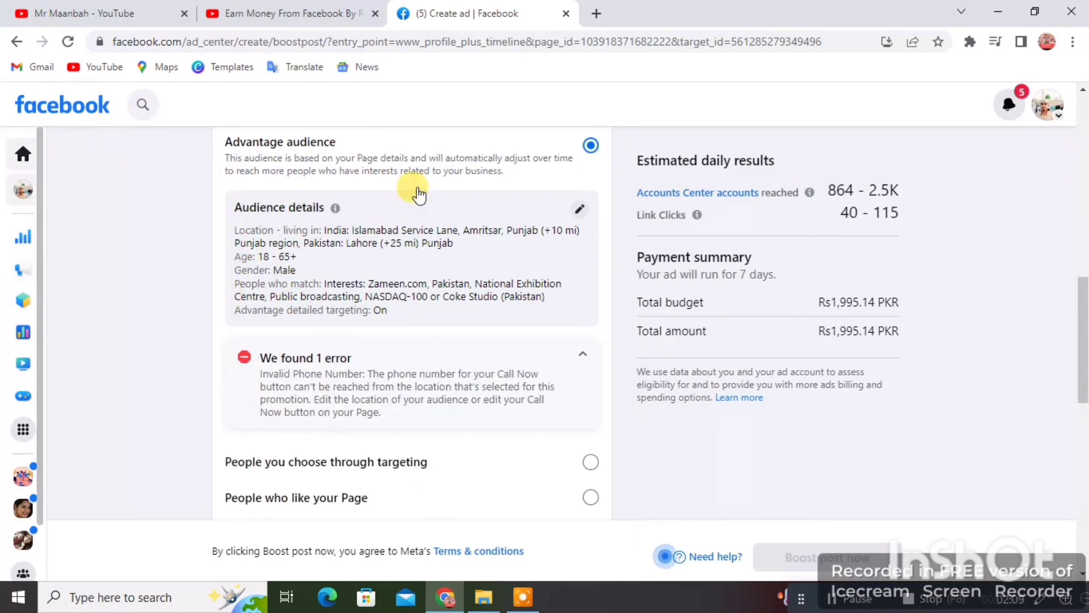
left_click(584, 356)
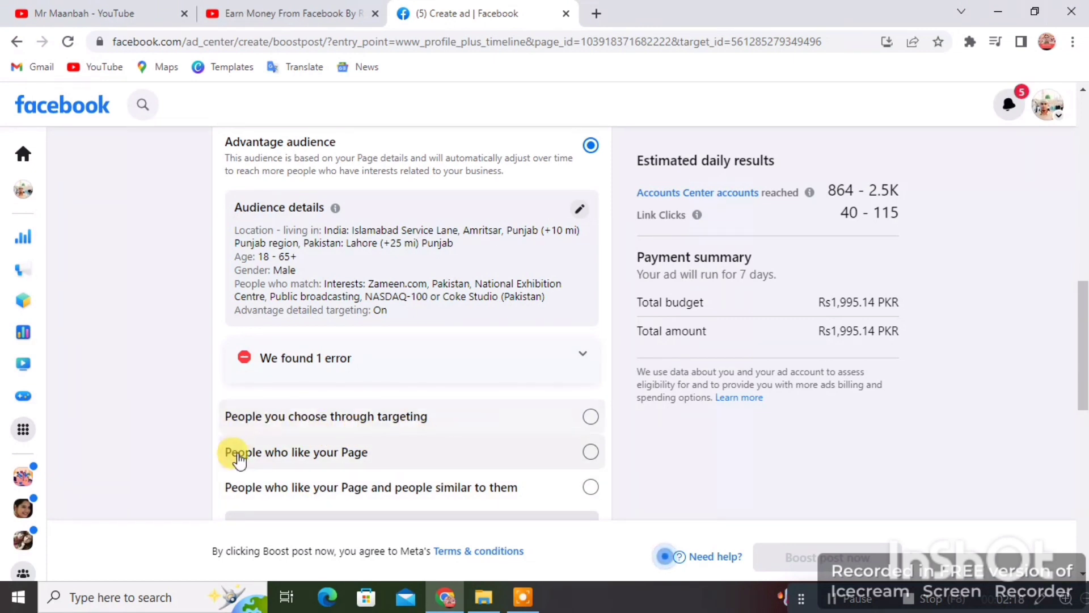
scroll(379, 466, "down", 1)
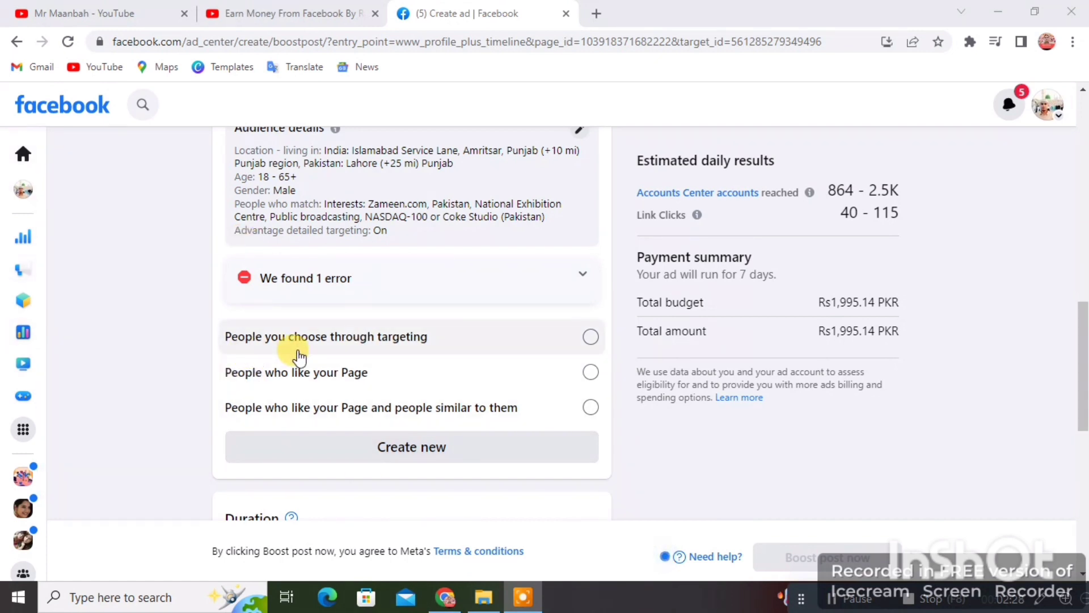
left_click(589, 337)
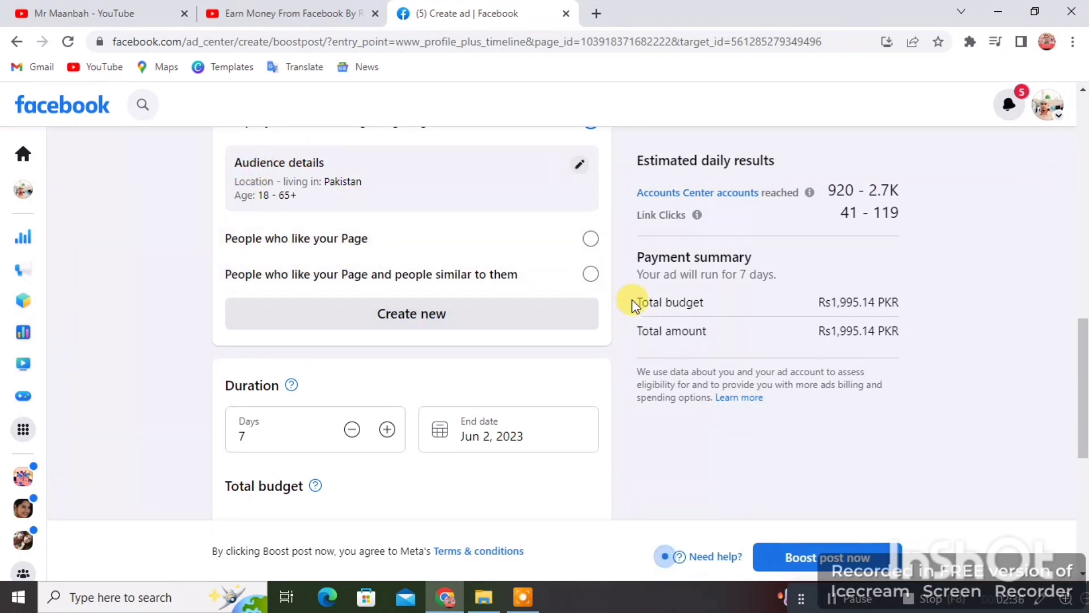
scroll(590, 294, "up", 1)
scroll(521, 364, "down", 1)
scroll(622, 409, "down", 1)
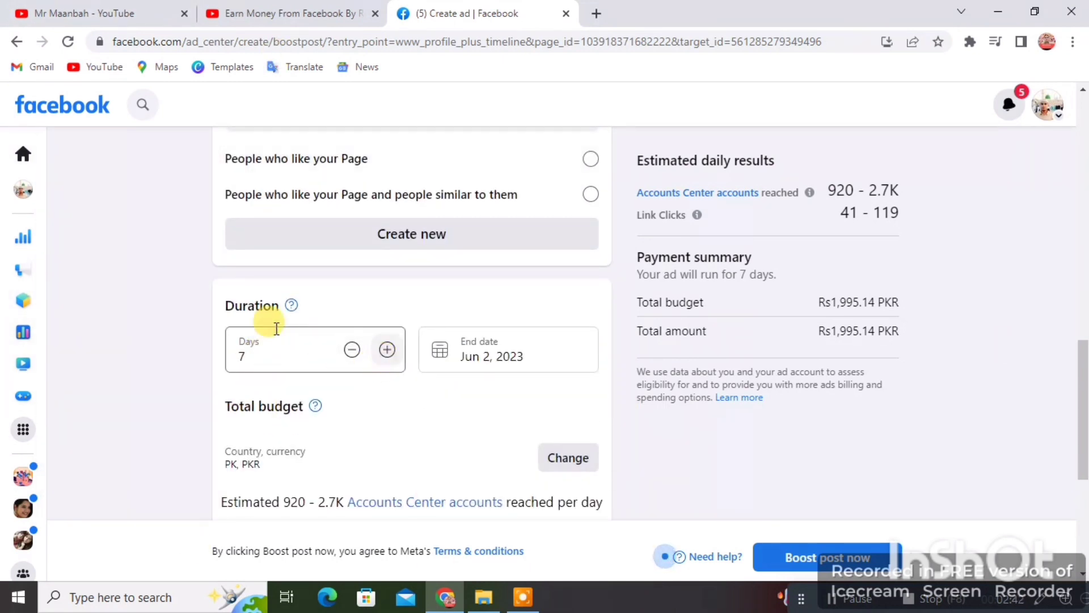
Step: Try up to 9 days, then set the duration to 5 days ending May 31, 2023
left_click(264, 360)
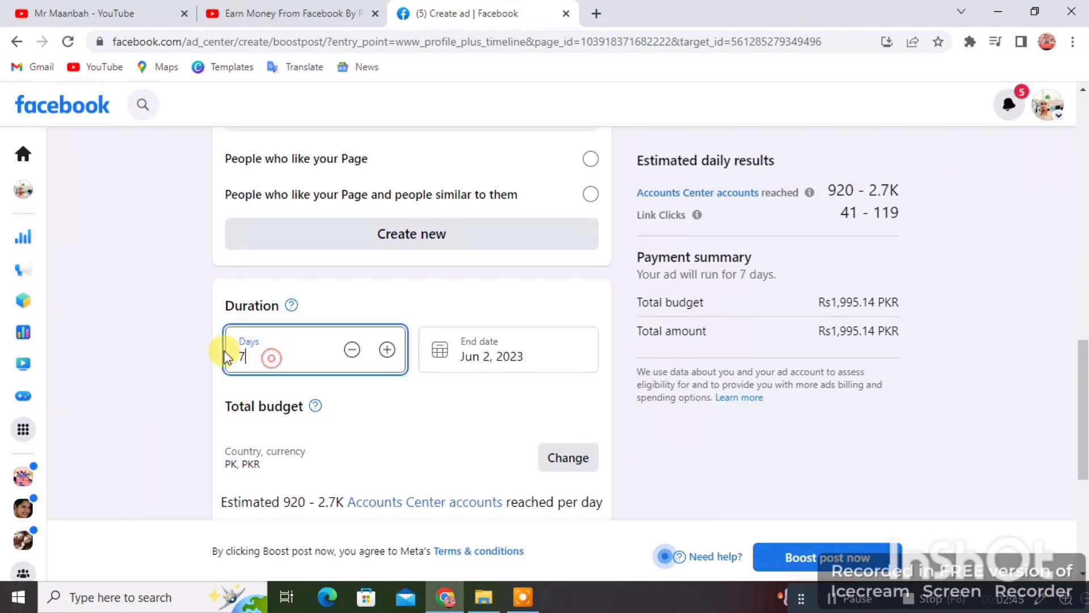
left_click(388, 350)
left_click(388, 350)
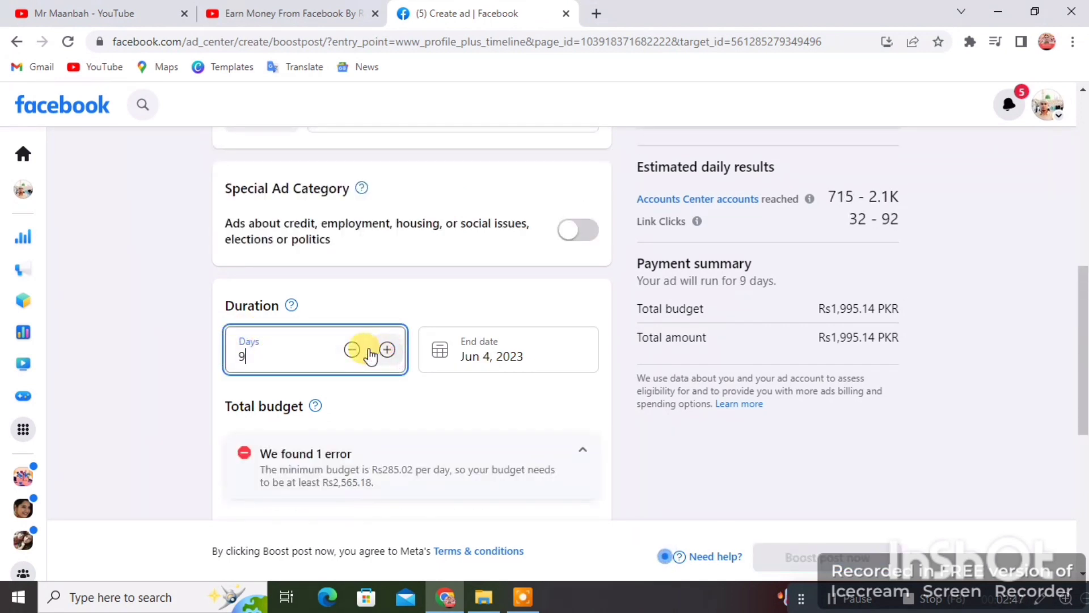
left_click(348, 348)
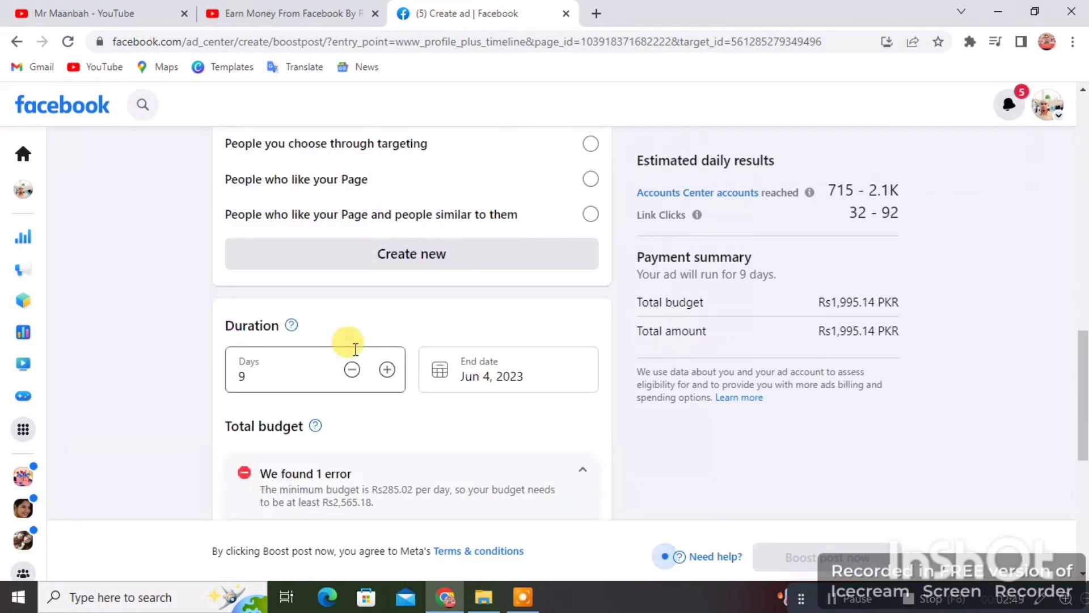
left_click(351, 371)
left_click(351, 370)
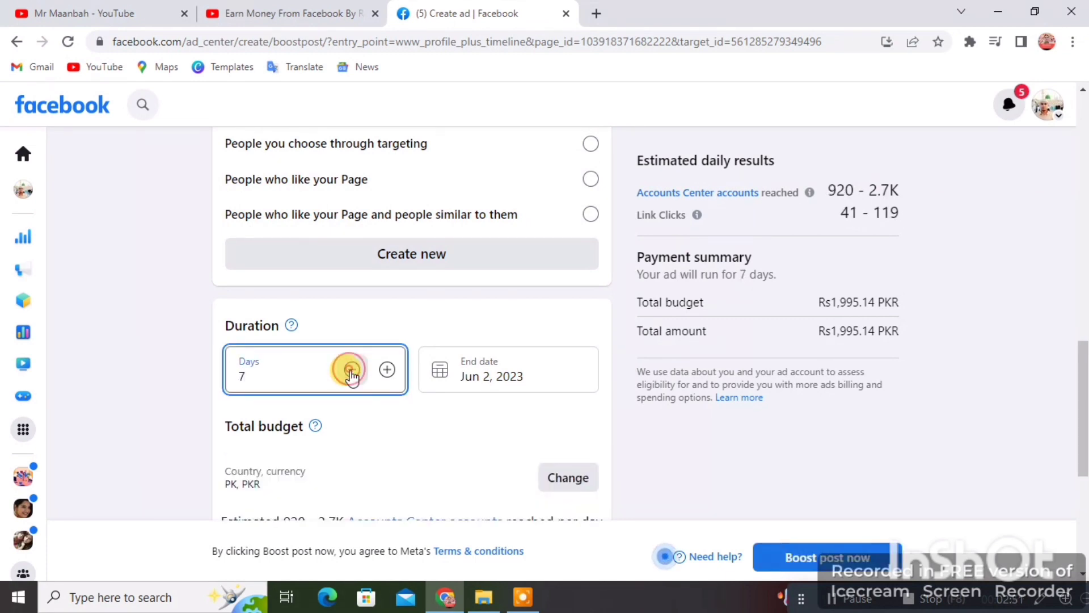
left_click(351, 370)
left_click(351, 370)
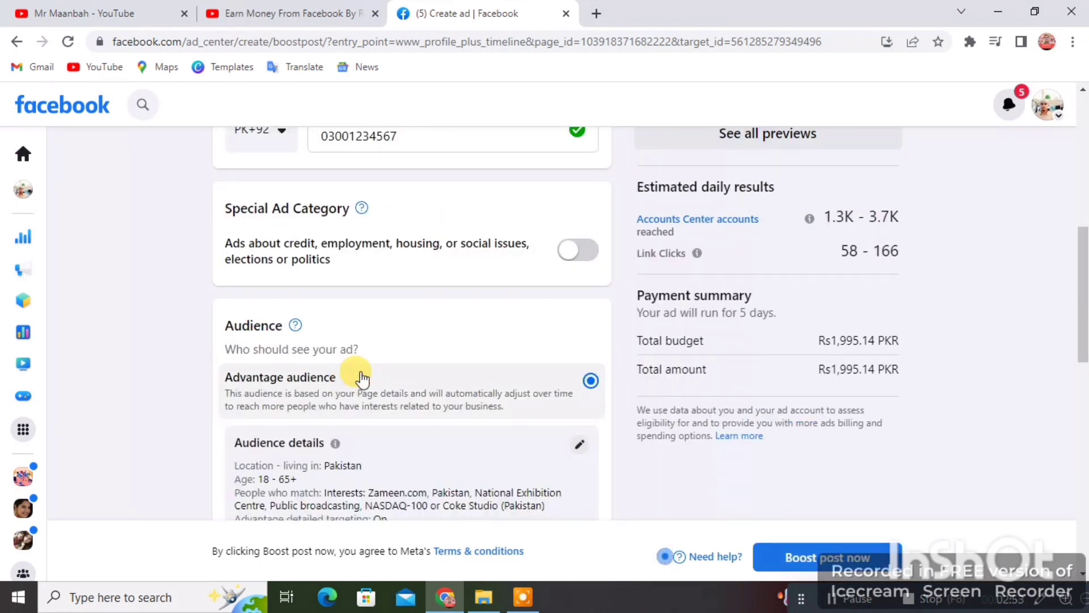
scroll(361, 372, "down", 5)
scroll(163, 424, "down", 1)
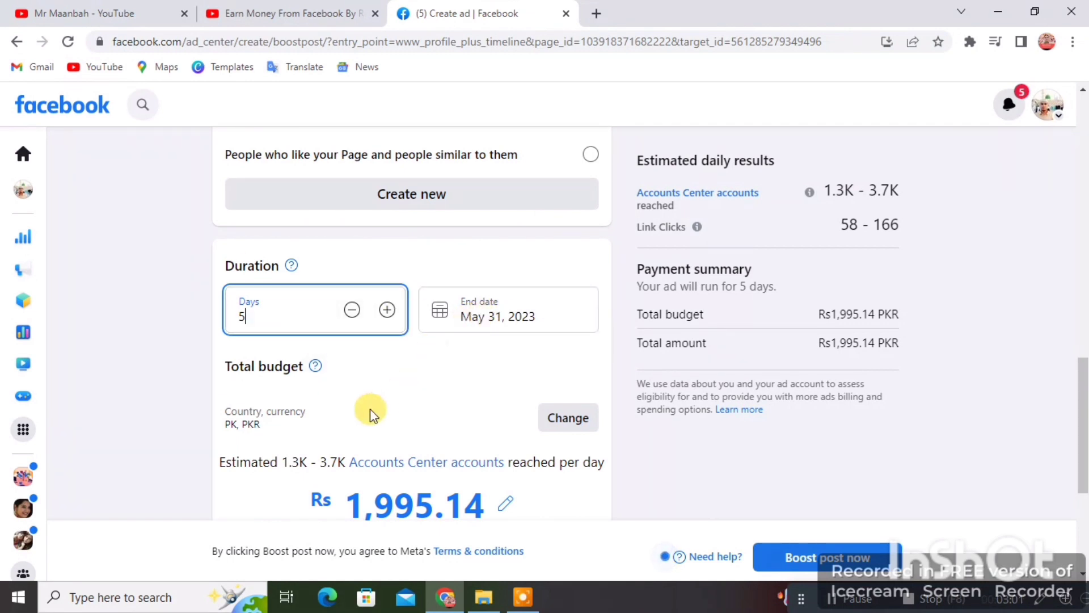
scroll(320, 385, "down", 1)
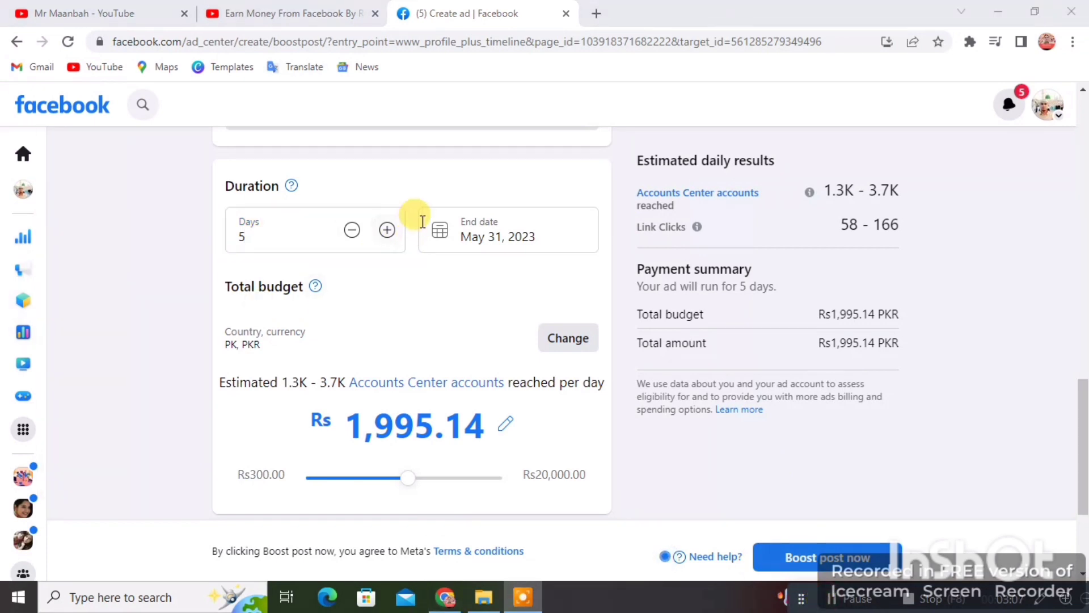
Step: Check the end date calendar without changes and drag the total budget down to Rs400.00
left_click(498, 236)
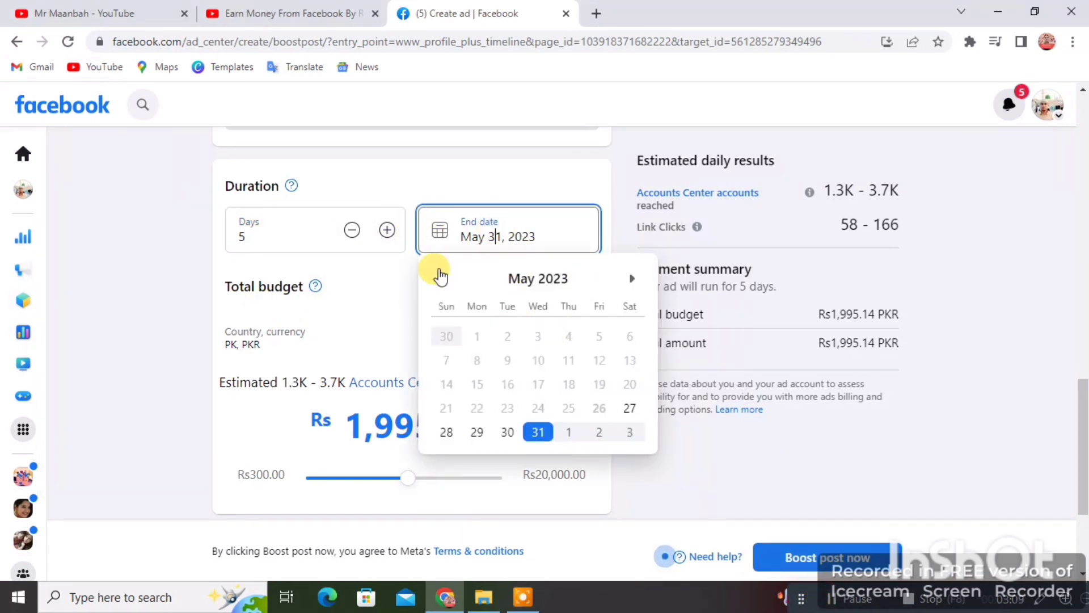
left_click(366, 282)
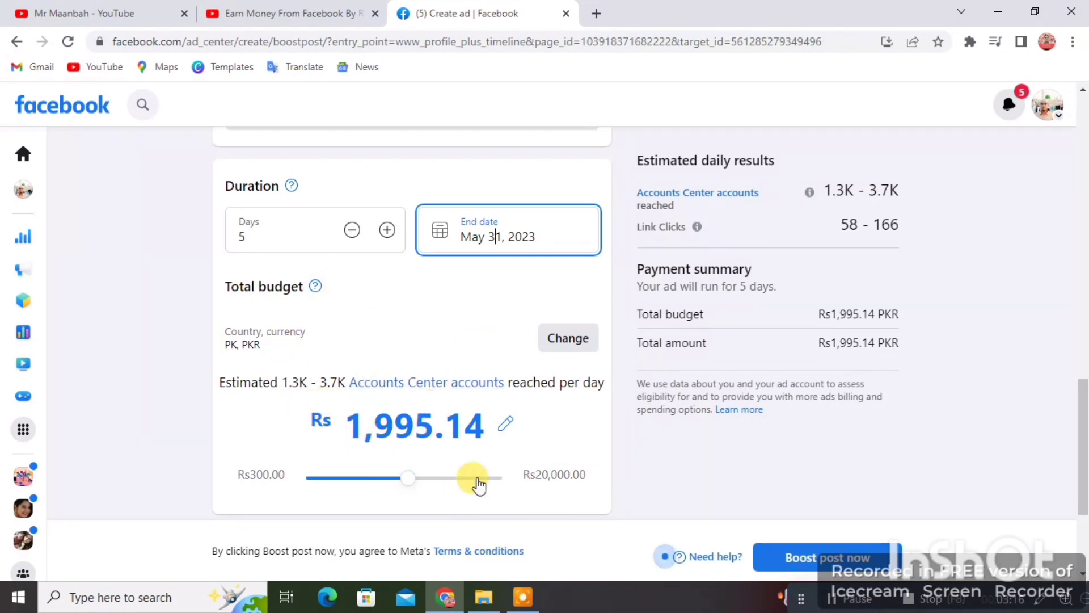
left_click_drag(407, 482, 324, 494)
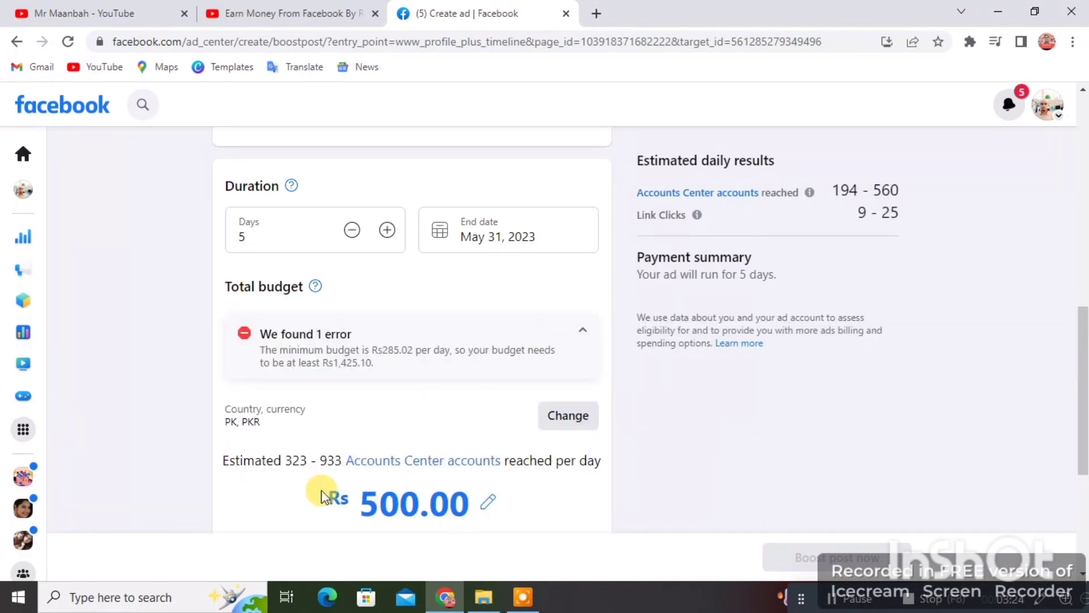
scroll(333, 475, "down", 3)
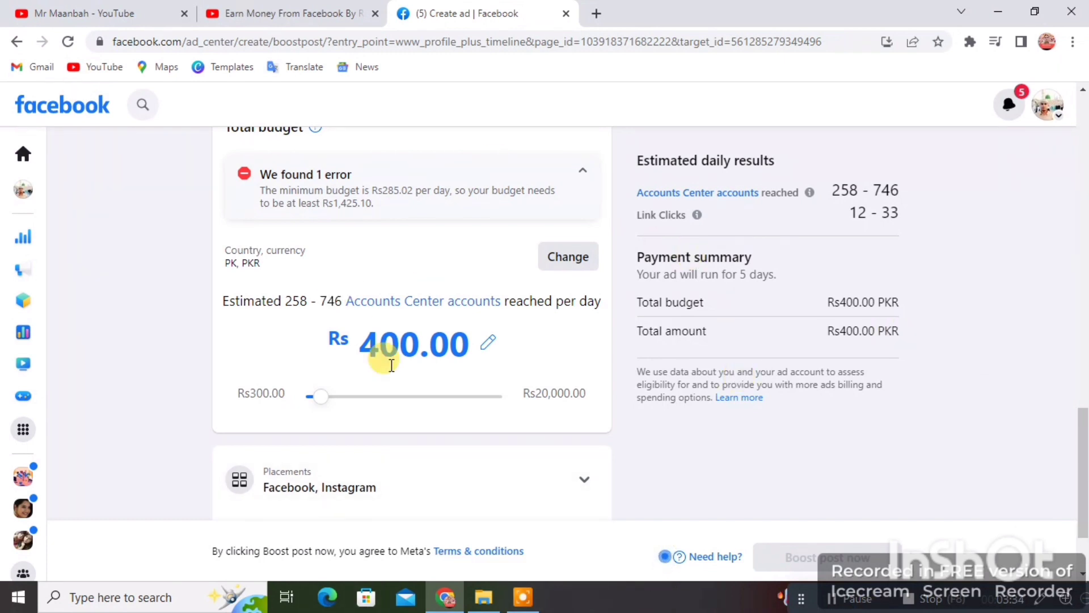
scroll(127, 270, "up", 1)
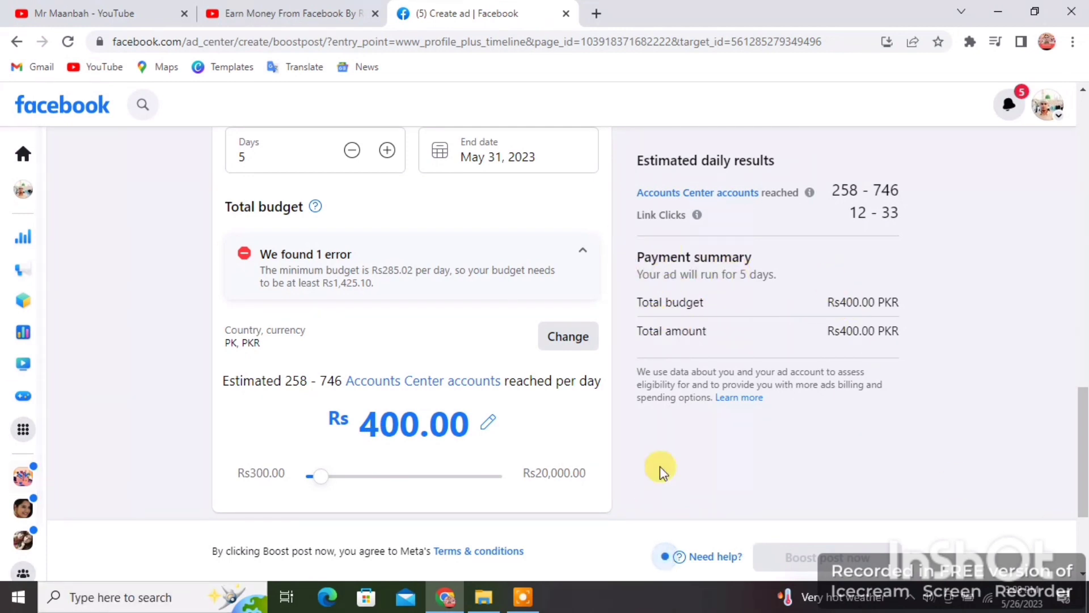
left_click(522, 597)
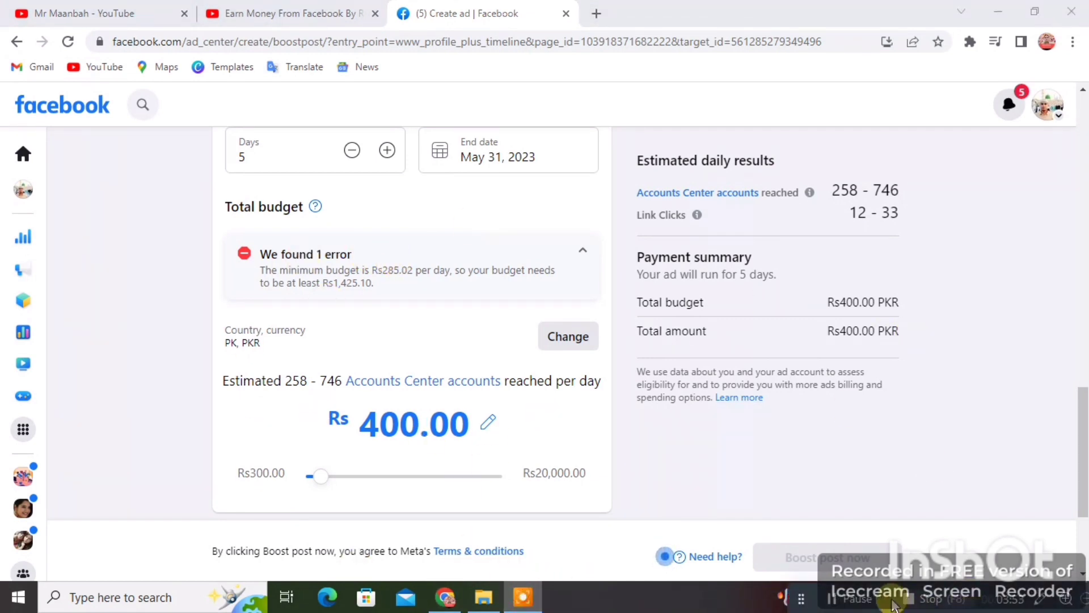
Step: Expand Placements and tick Facebook, Instagram and Messenger
scroll(465, 431, "down", 3)
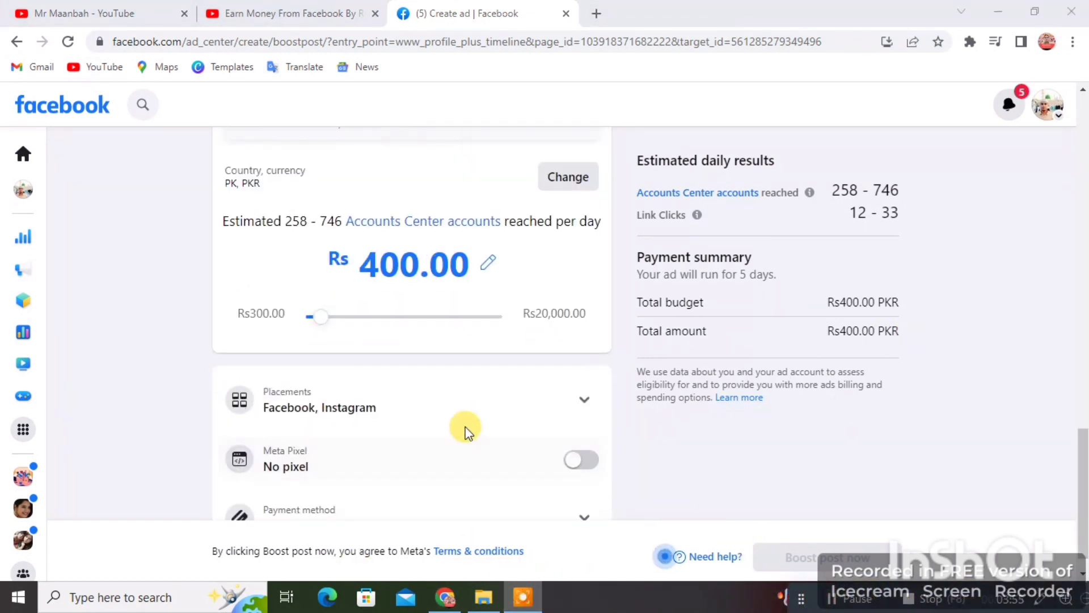
scroll(546, 431, "down", 1)
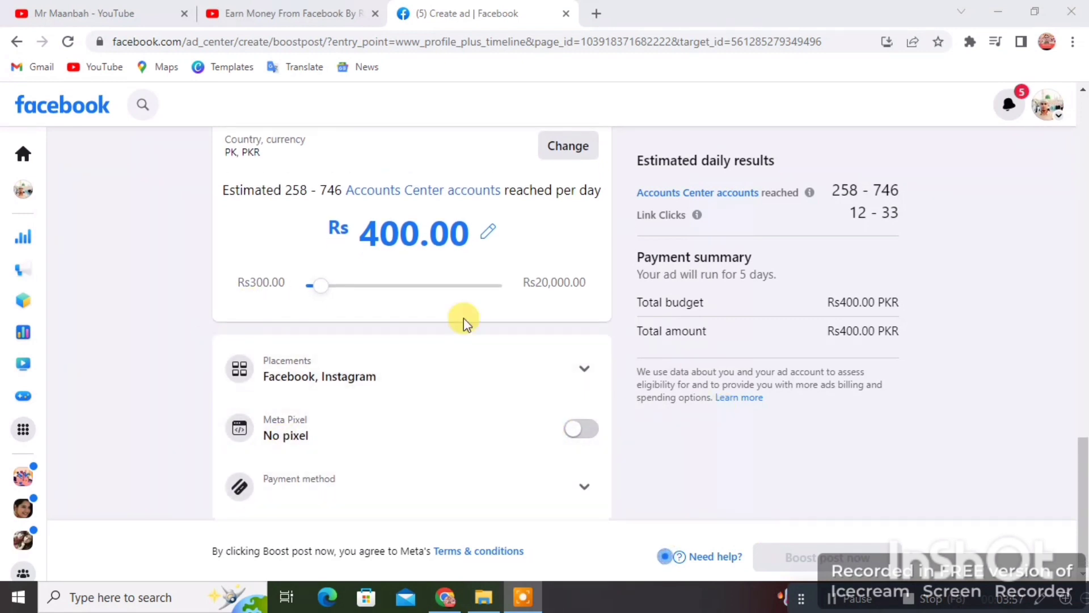
left_click(583, 368)
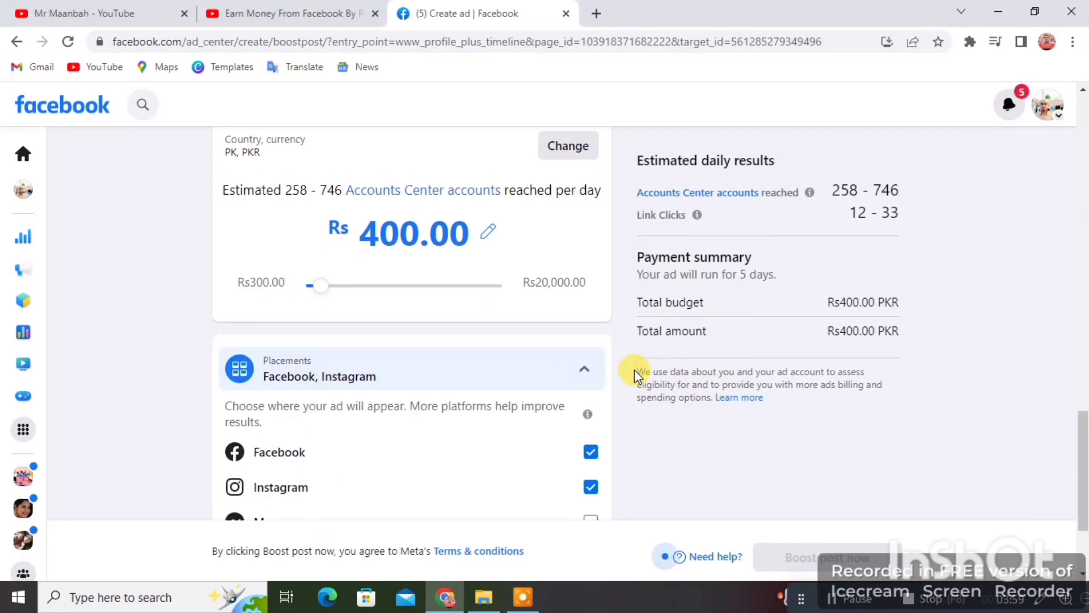
scroll(634, 375, "down", 2)
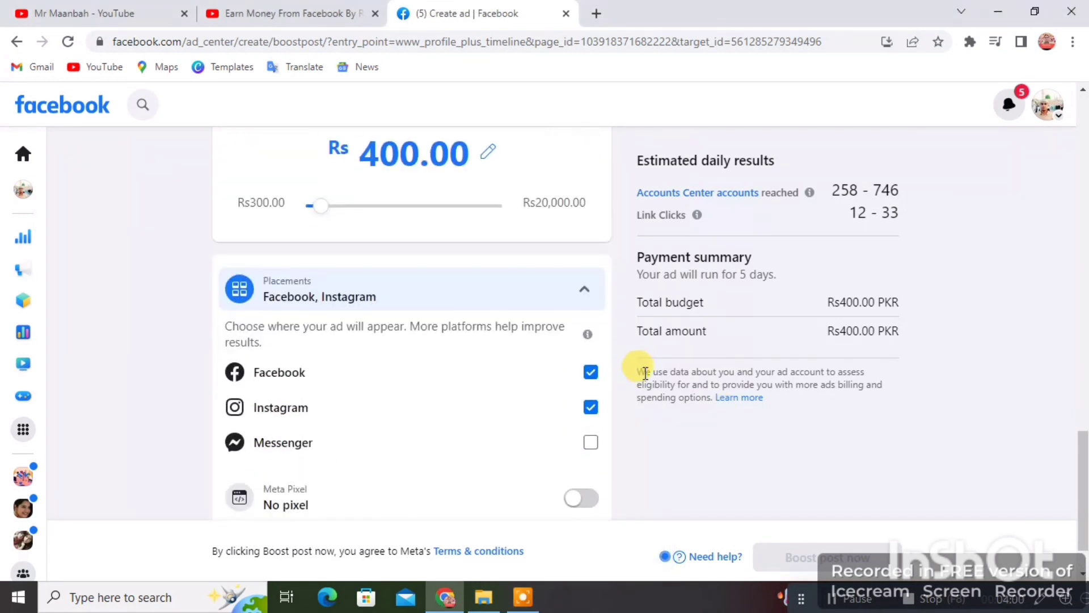
left_click(590, 443)
left_click(589, 407)
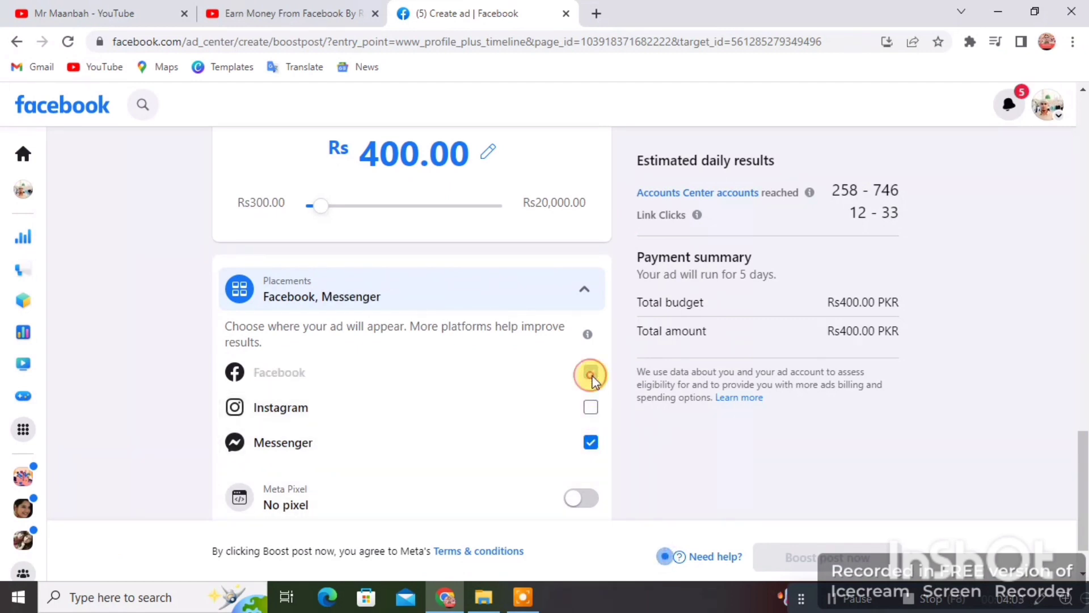
left_click(591, 407)
left_click(591, 443)
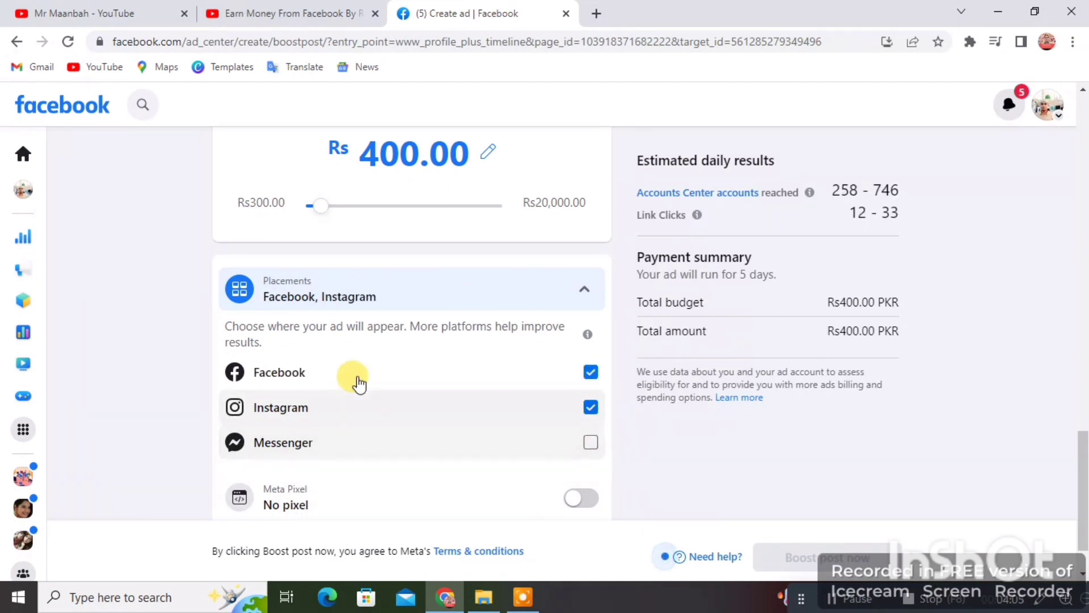
left_click(592, 444)
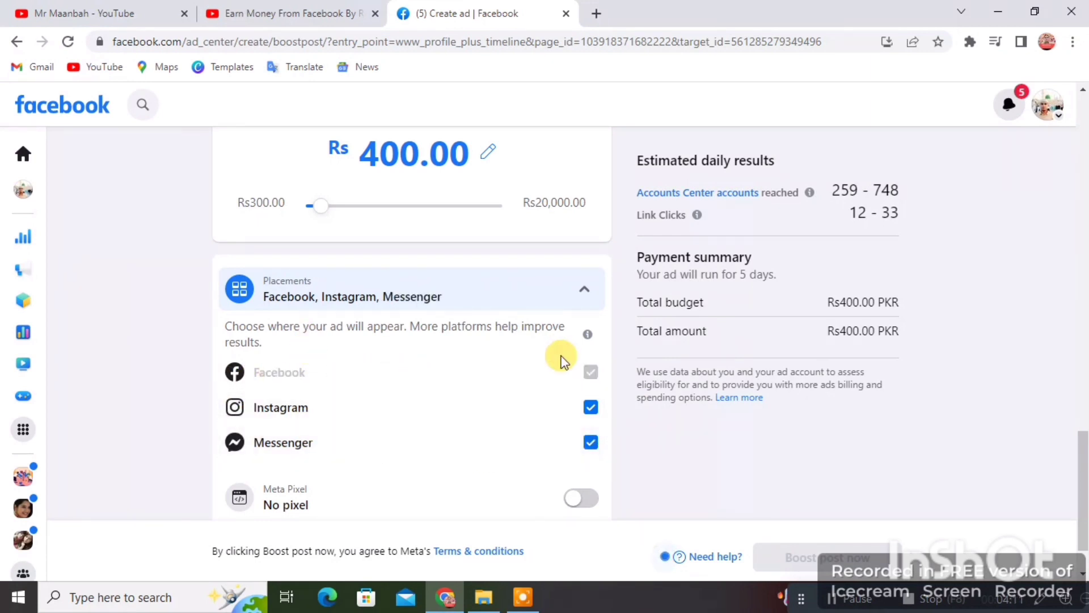
scroll(649, 389, "down", 1)
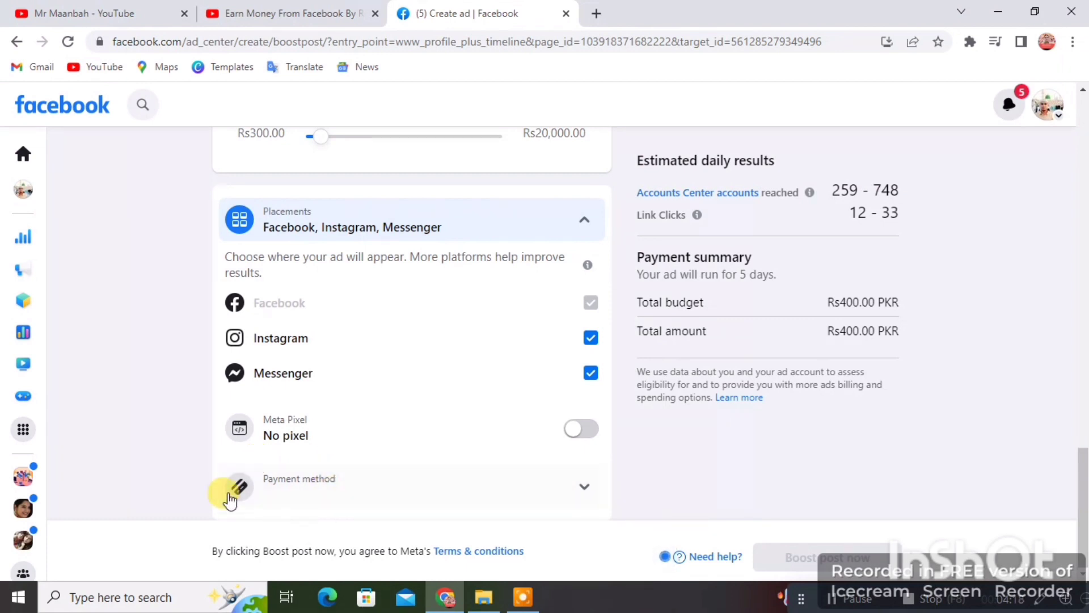
Step: Add a payment method, tick 'I have an ad credit to claim', and continue to the card form
left_click(566, 495)
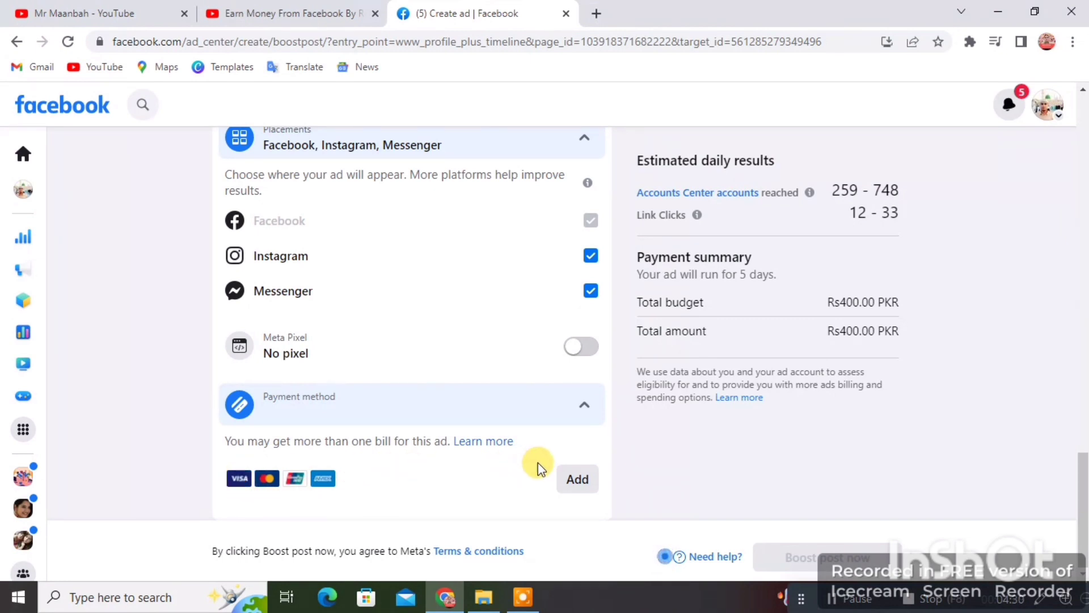
left_click(574, 480)
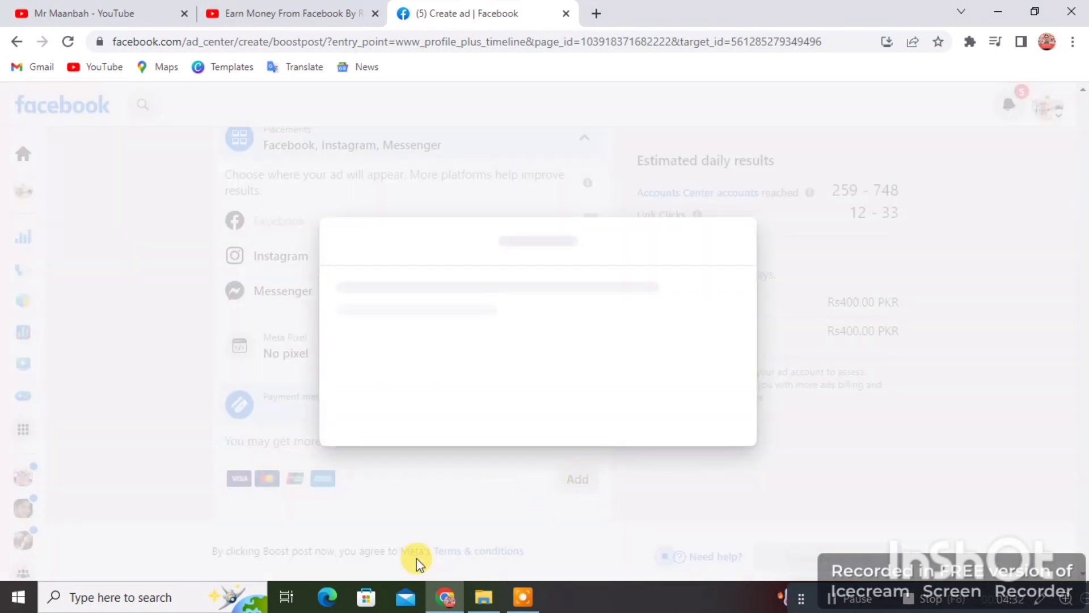
left_click(840, 603)
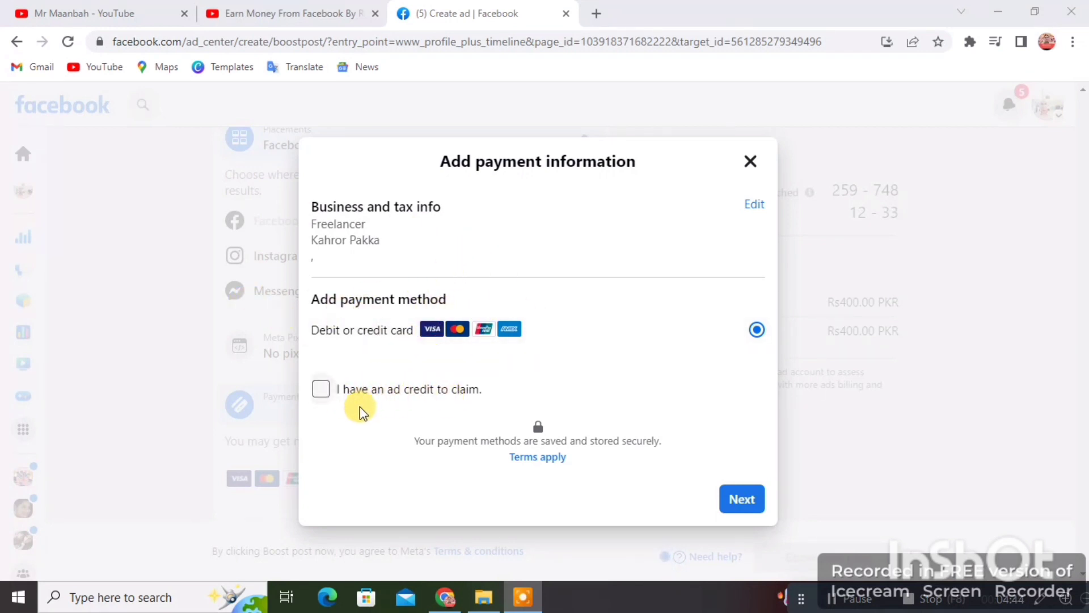
left_click(320, 389)
scroll(545, 437, "down", 1)
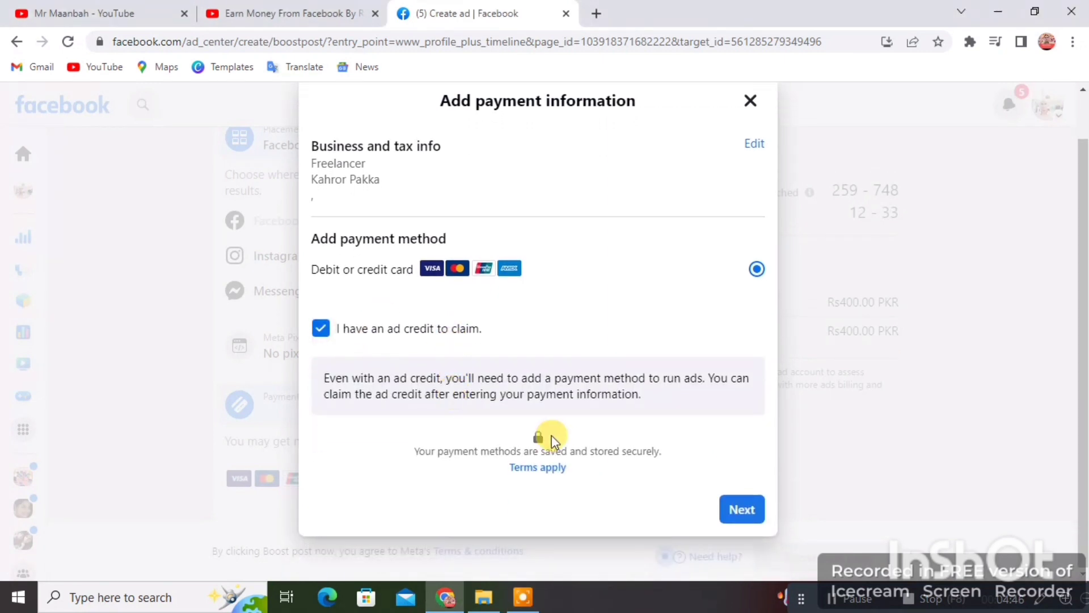
scroll(542, 444, "up", 1)
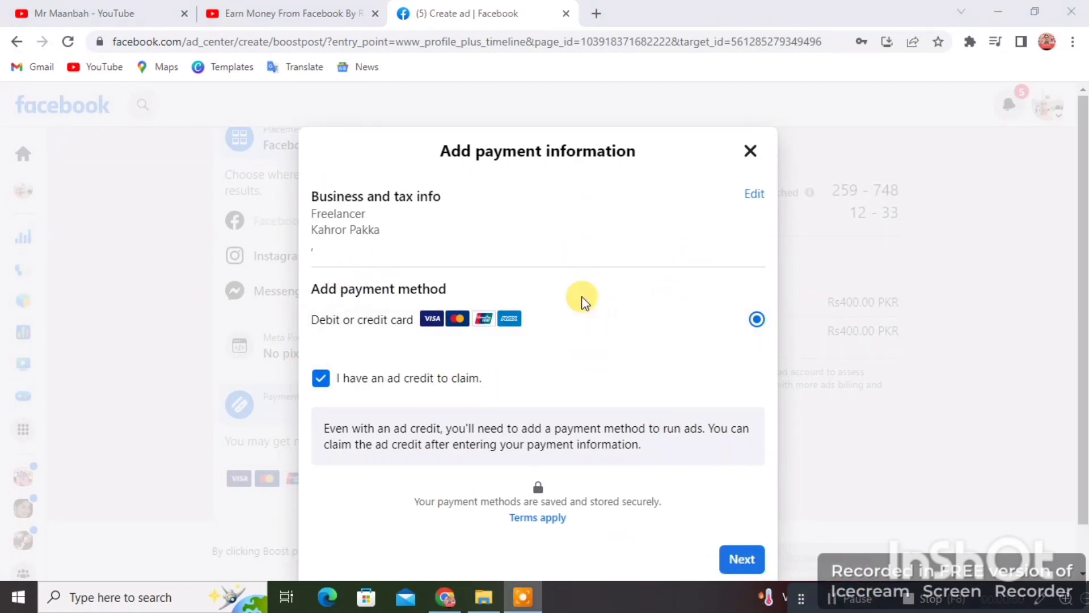
scroll(584, 302, "down", 1)
left_click(744, 509)
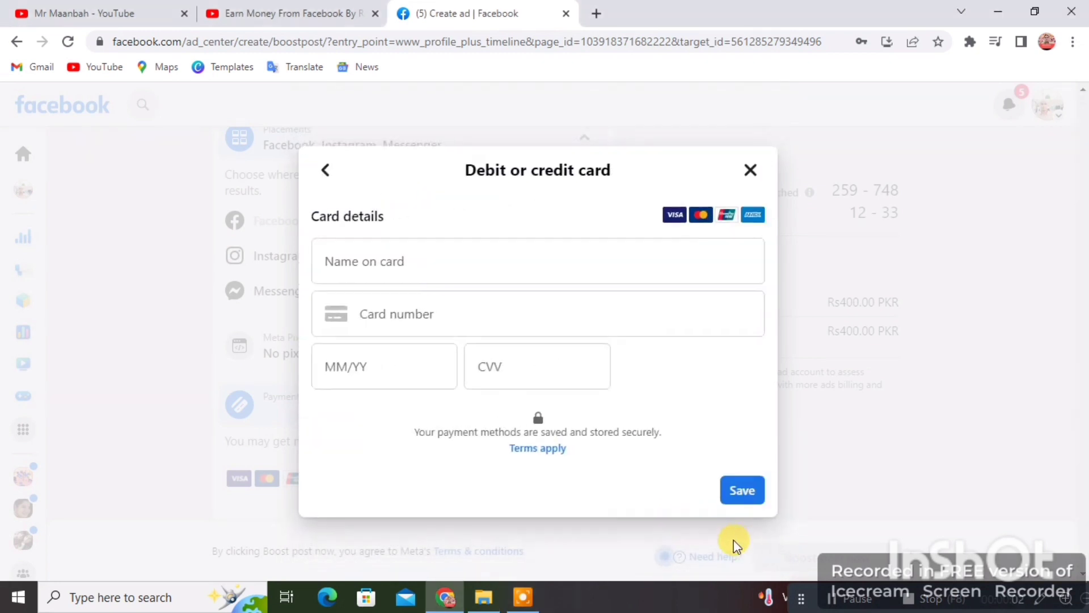
left_click(396, 248)
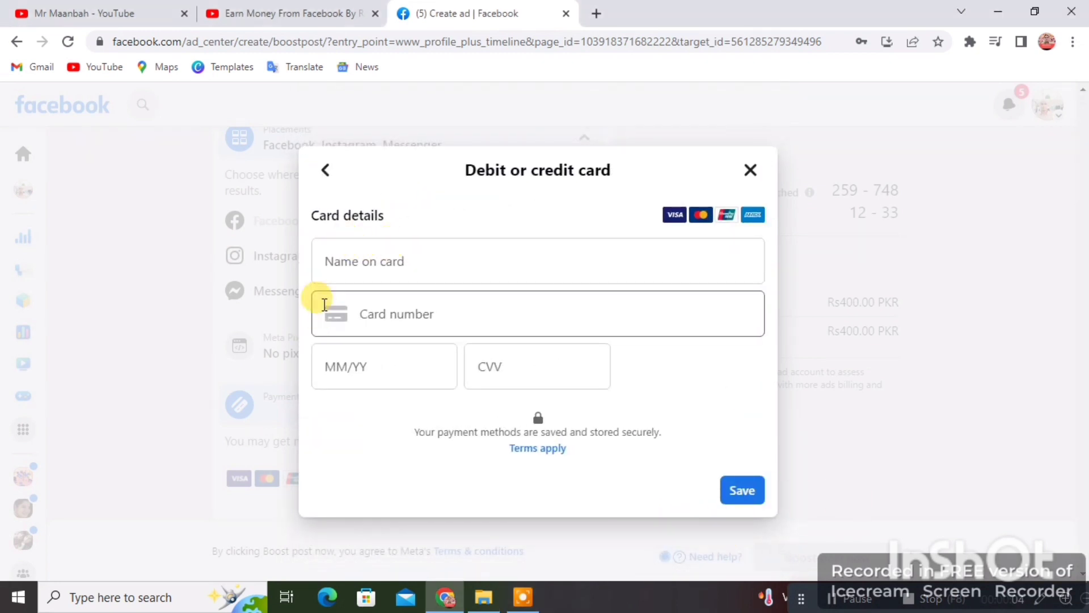
left_click(514, 260)
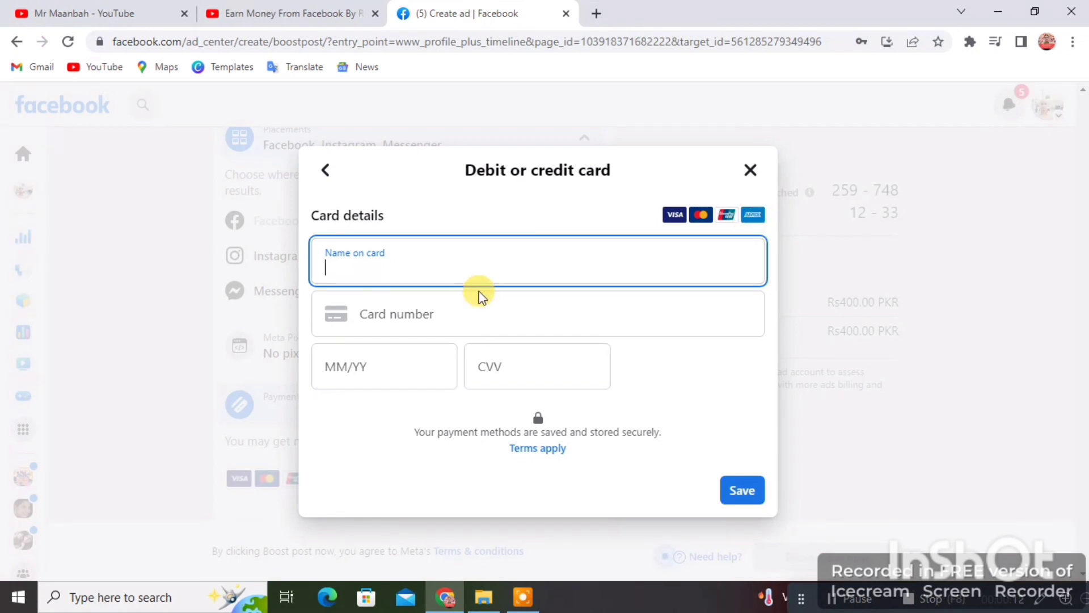
left_click(468, 303)
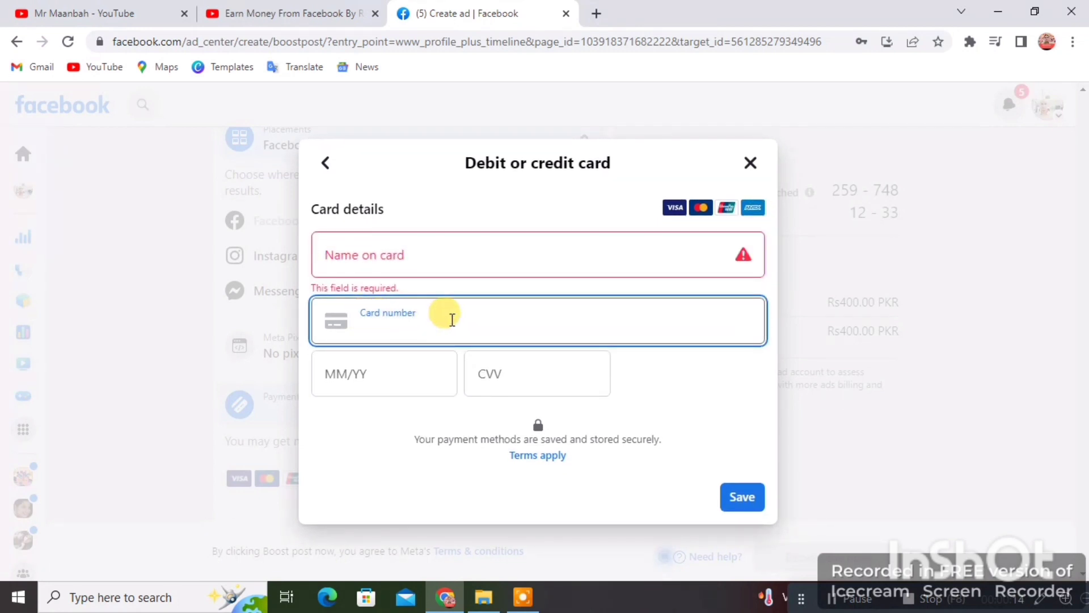
type("1234 567")
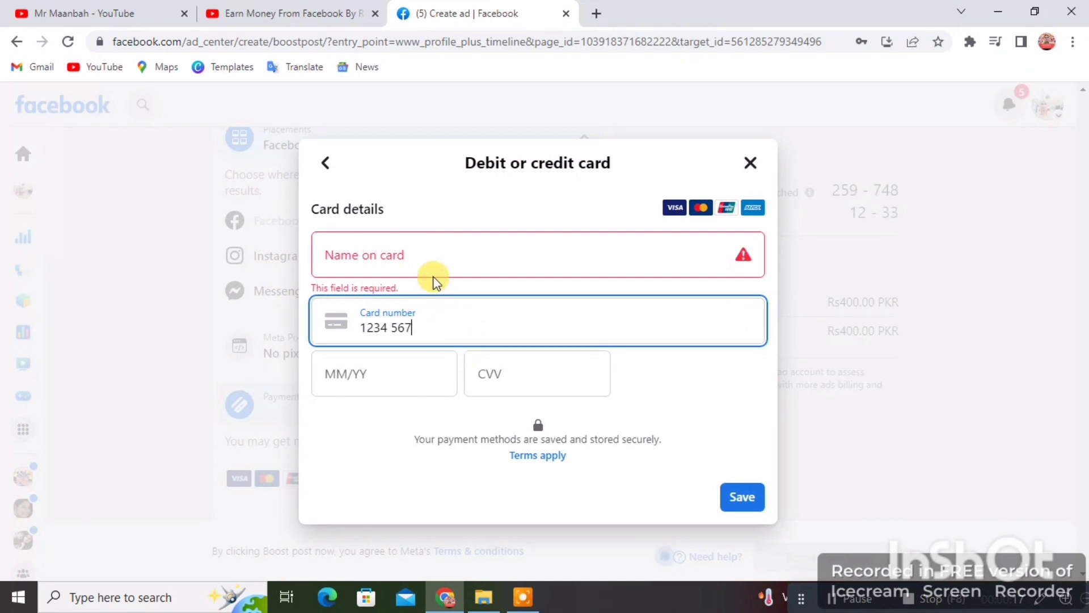
left_click(418, 246)
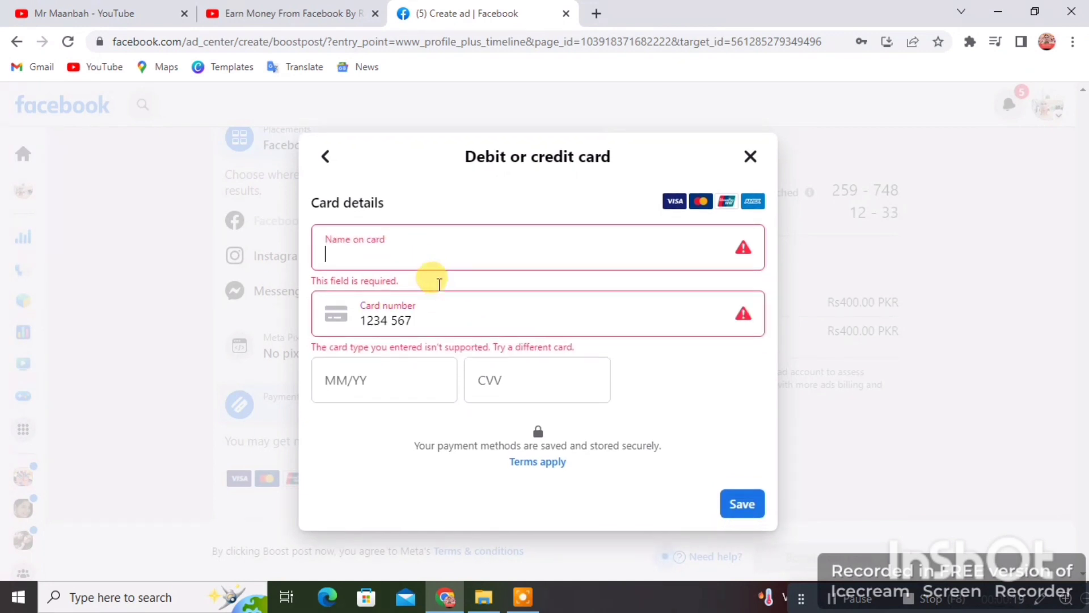
type("Vl")
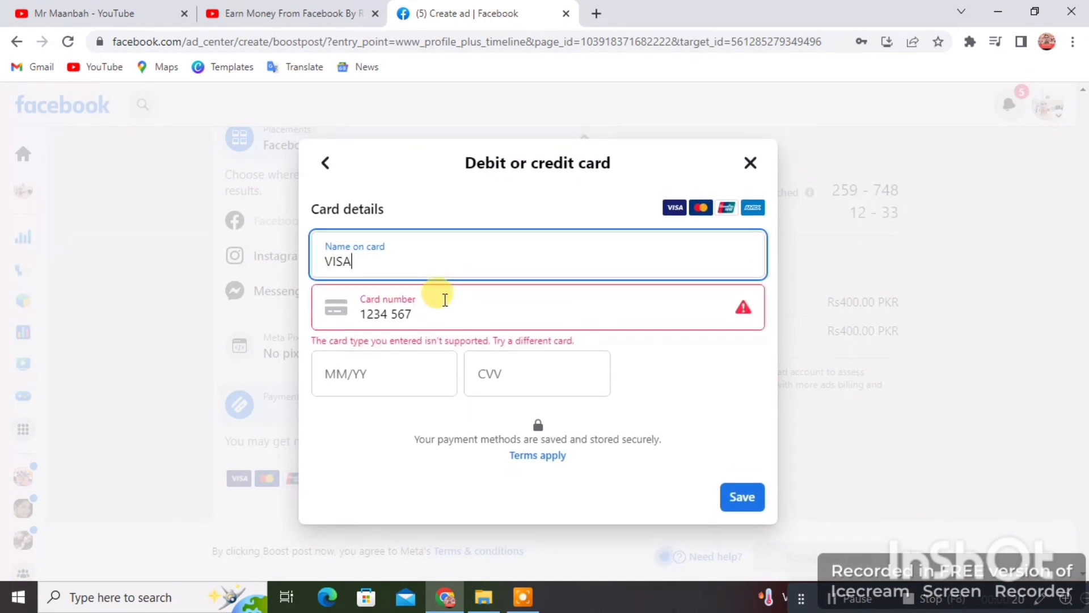
left_click(494, 315)
type("122")
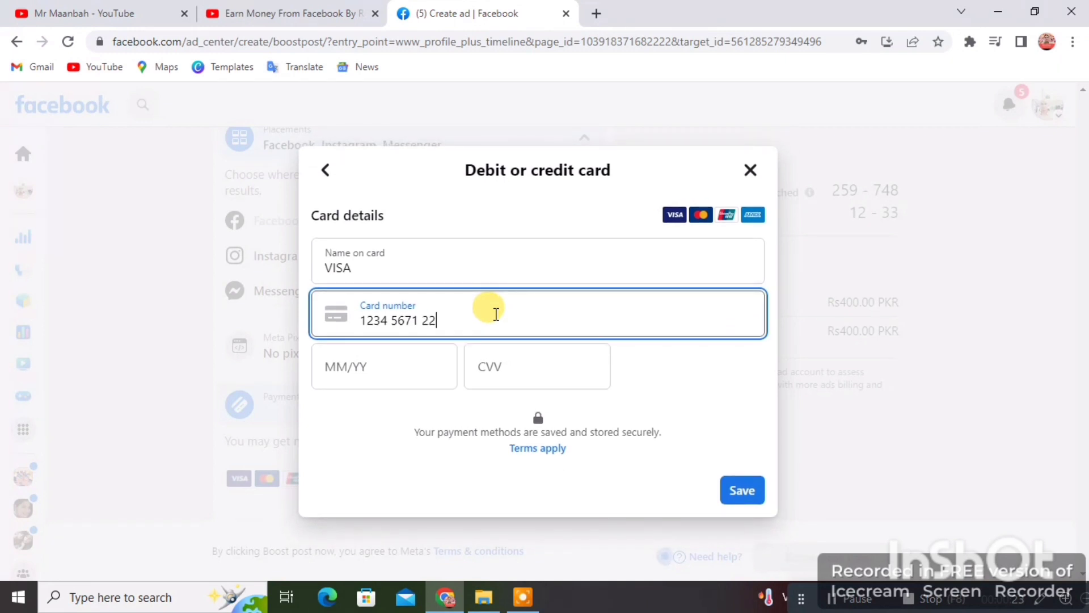
left_click(418, 362)
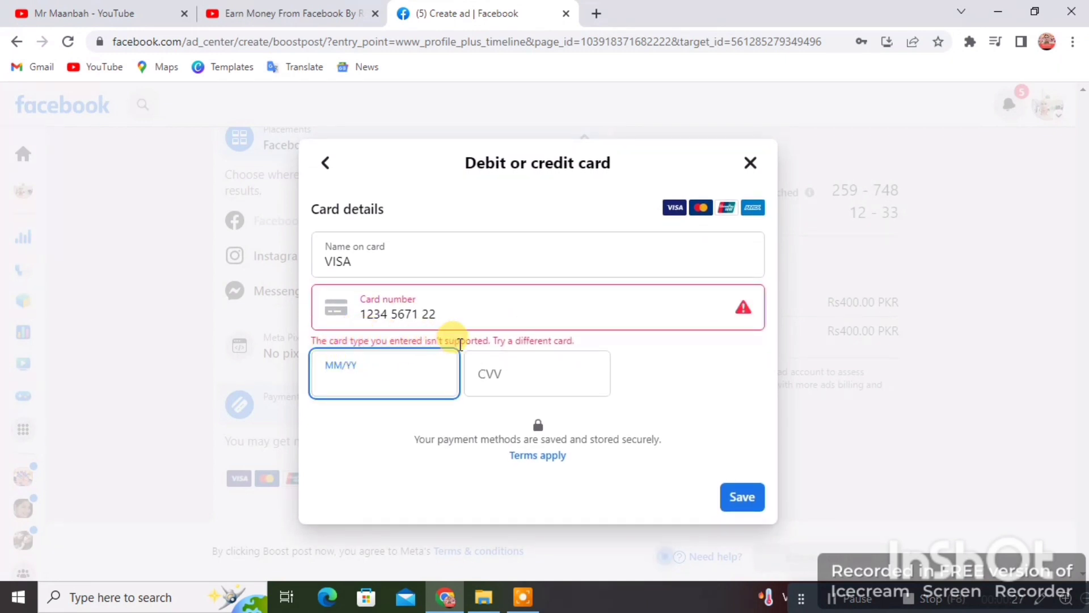
left_click(628, 378)
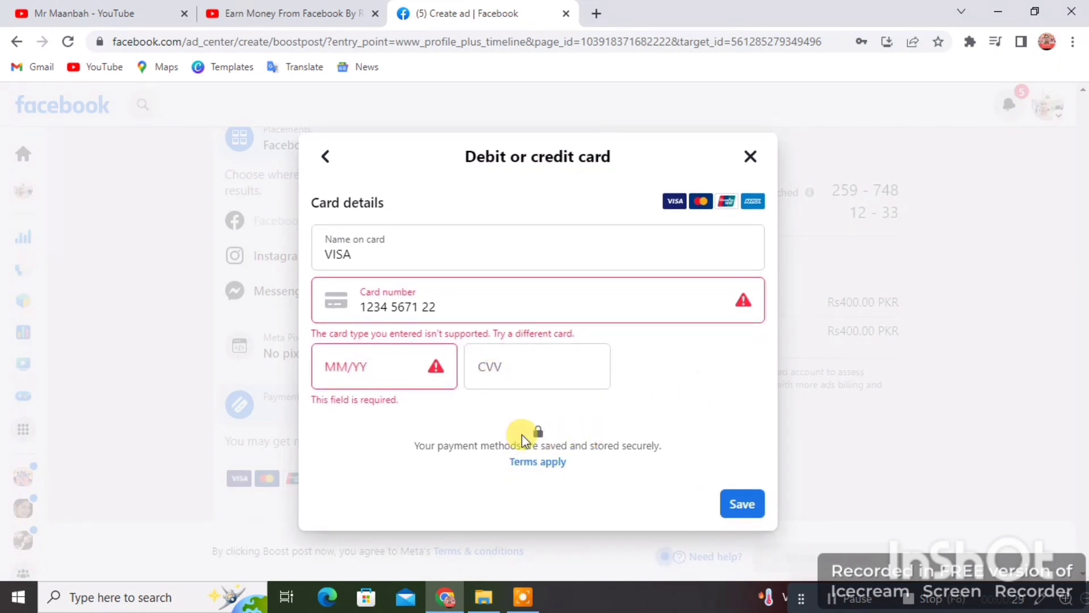
Step: Trim the card number's last digits, try saving, then close the form after the validation errors
left_click(511, 305)
key("BackSpace")
key("BackSpace")
key("BackSpace")
left_click(667, 390)
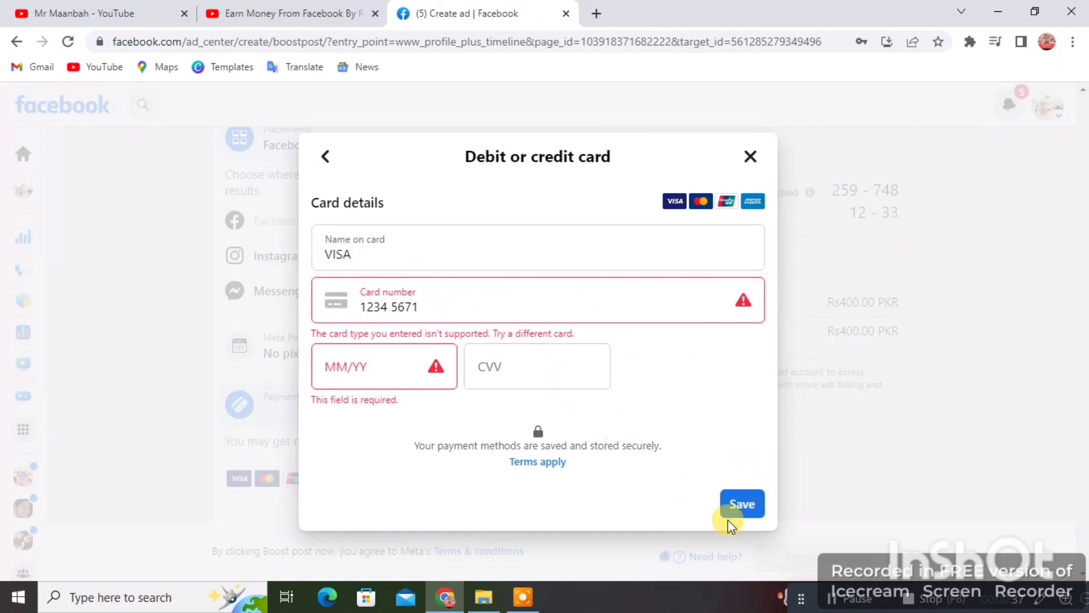
left_click(741, 505)
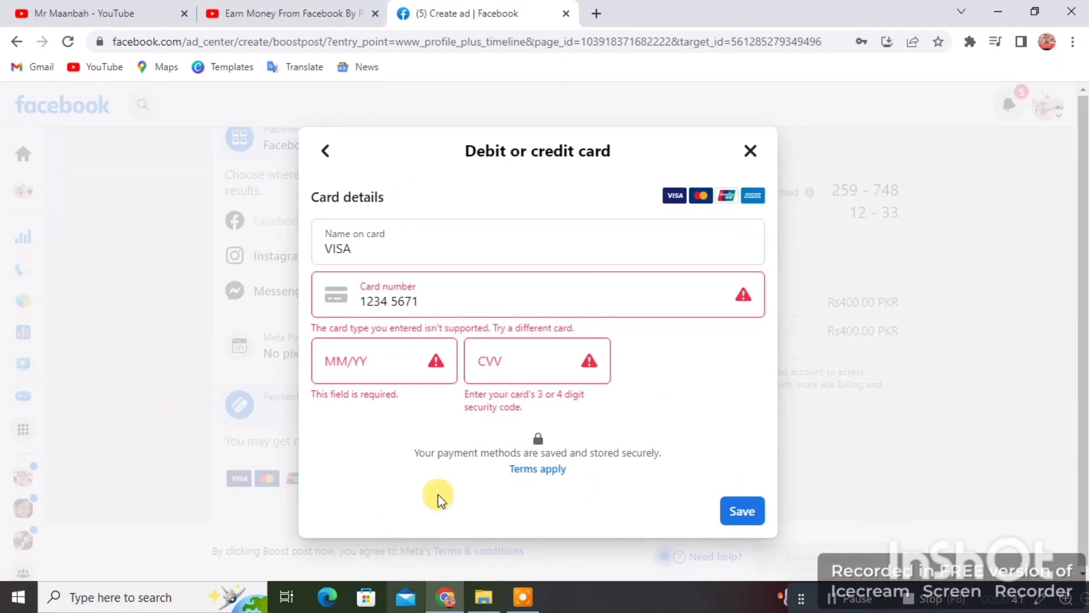
left_click(825, 596)
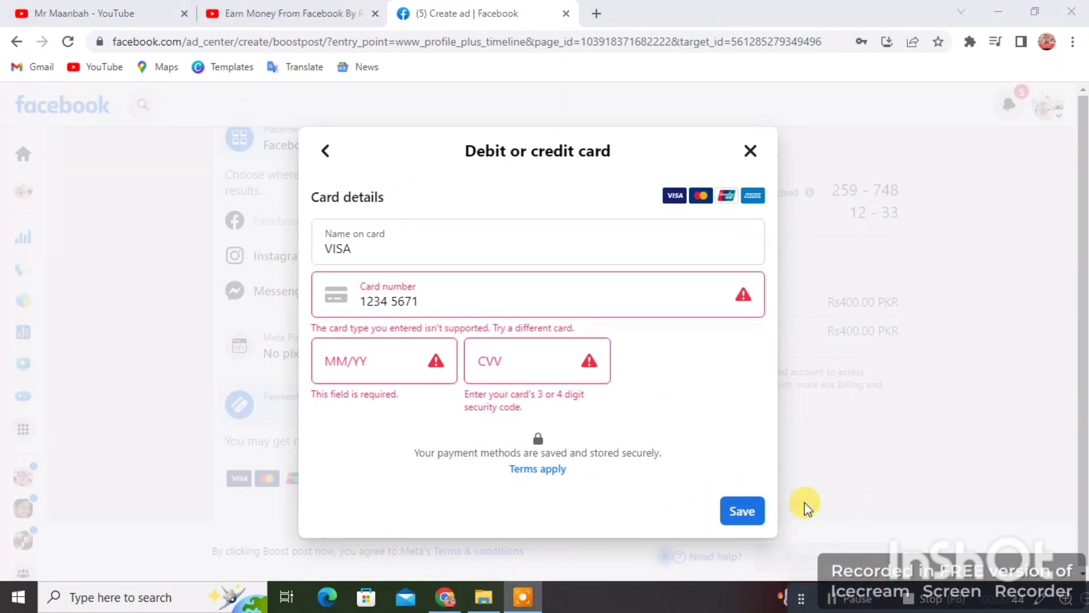
left_click(748, 148)
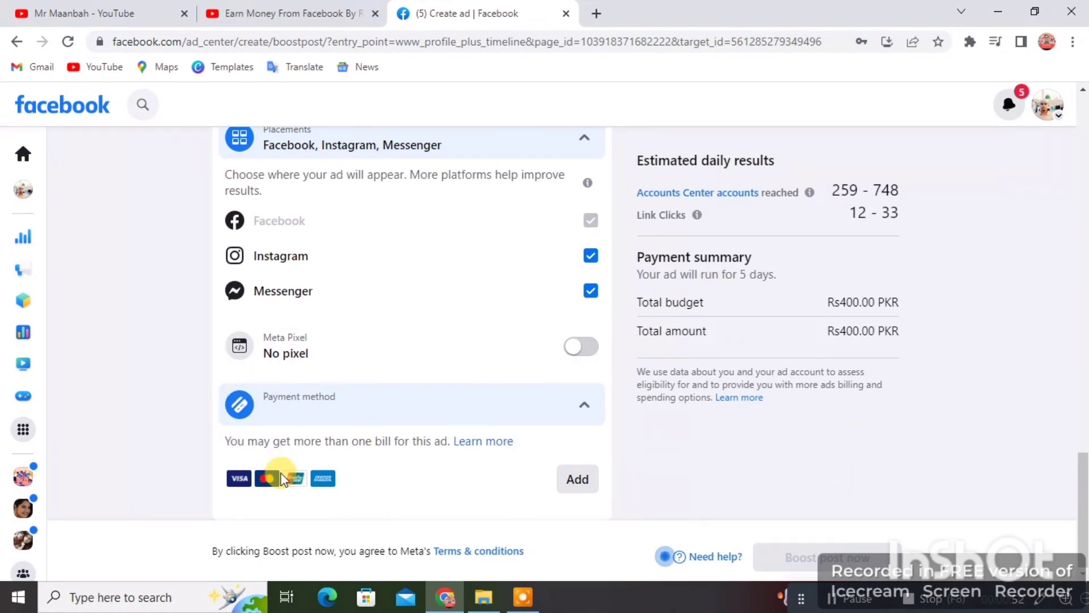
scroll(753, 437, "up", 15)
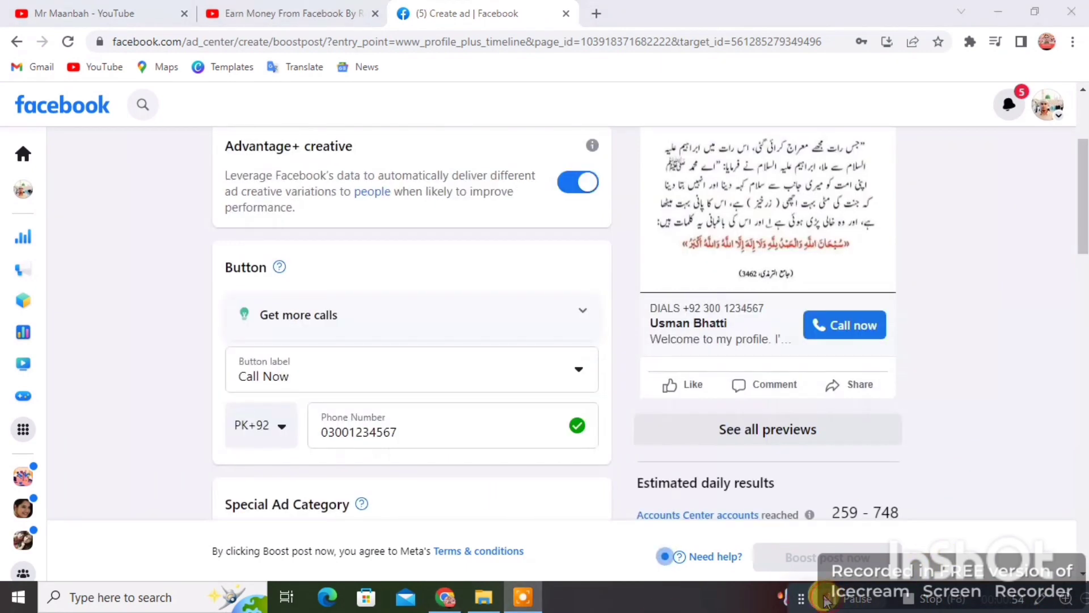
scroll(923, 478, "down", 7)
scroll(301, 448, "up", 2)
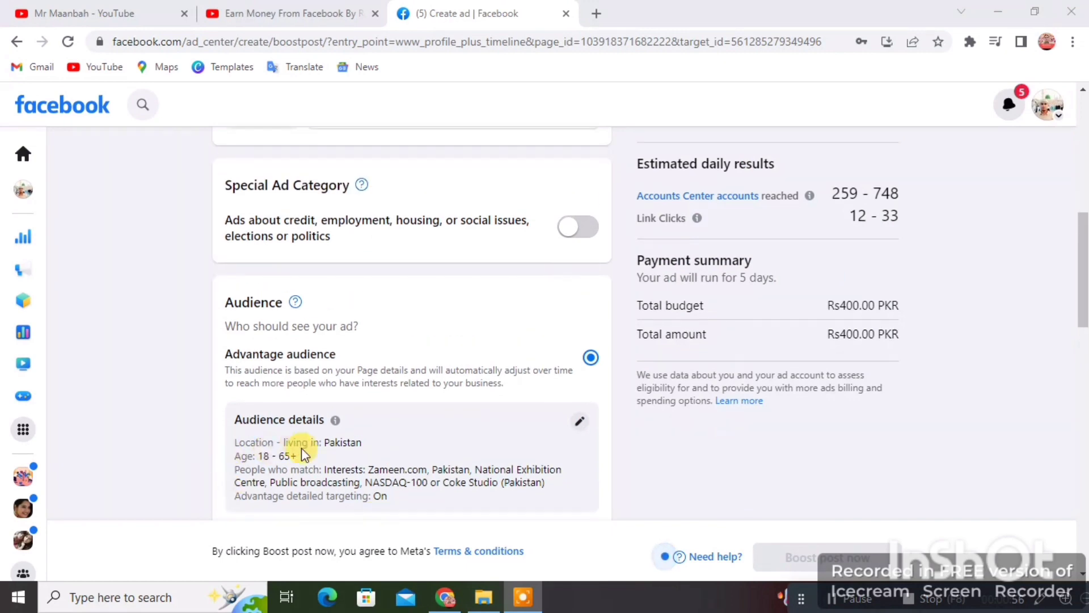
scroll(321, 443, "down", 14)
scroll(440, 411, "up", 7)
scroll(426, 385, "up", 10)
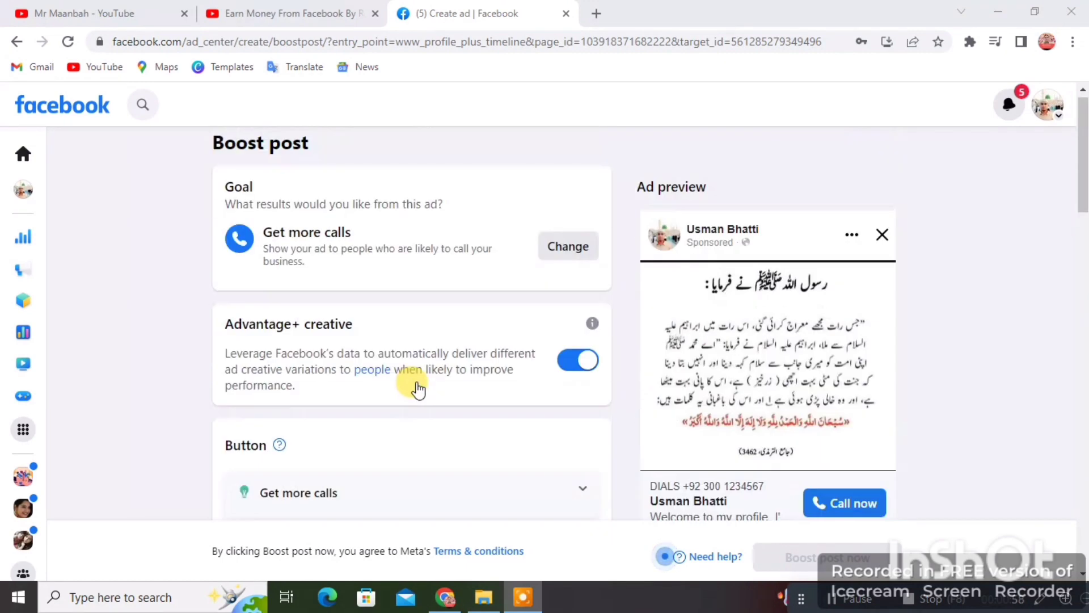
scroll(198, 318, "down", 1)
scroll(477, 316, "down", 3)
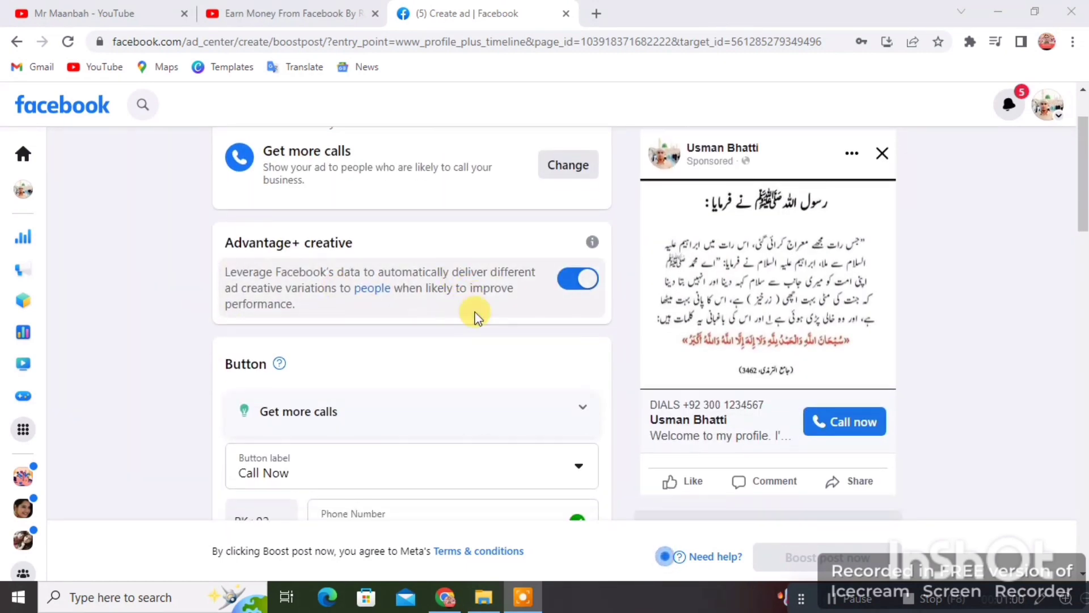
scroll(243, 255, "down", 3)
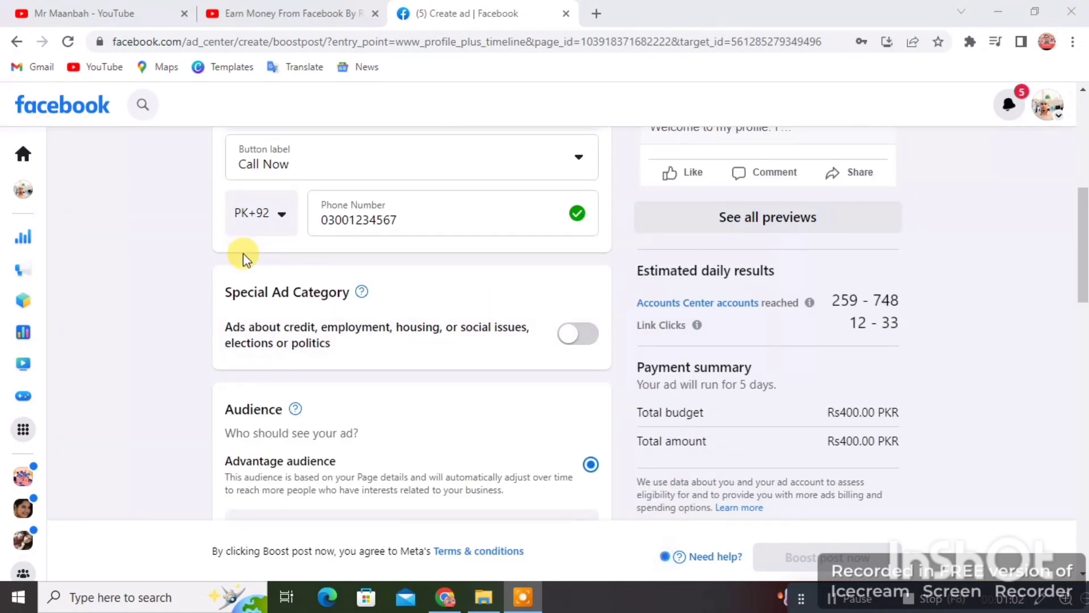
scroll(194, 309, "down", 3)
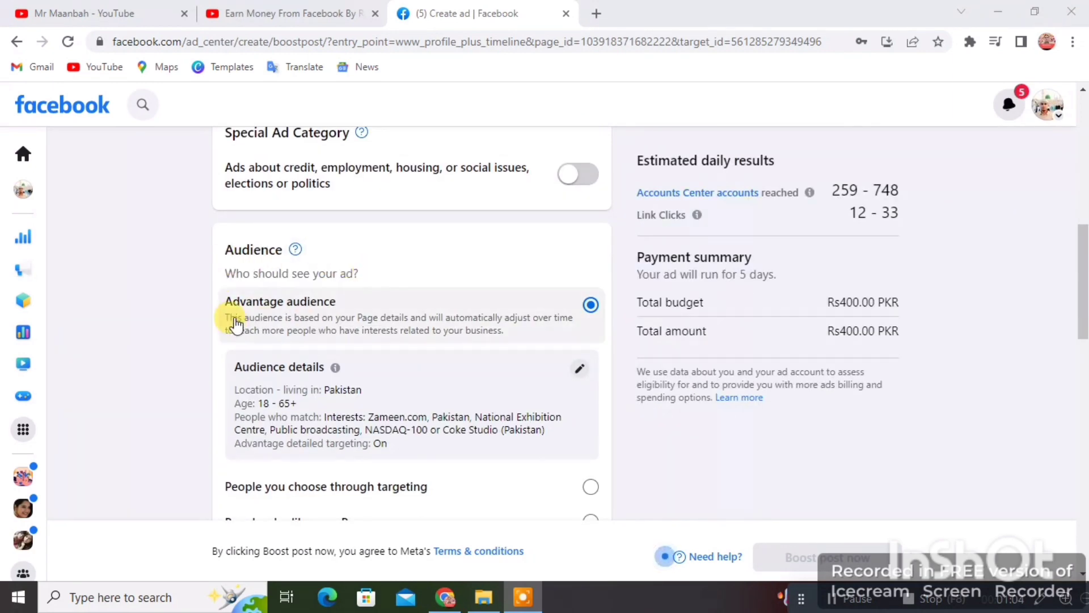
scroll(289, 362, "down", 2)
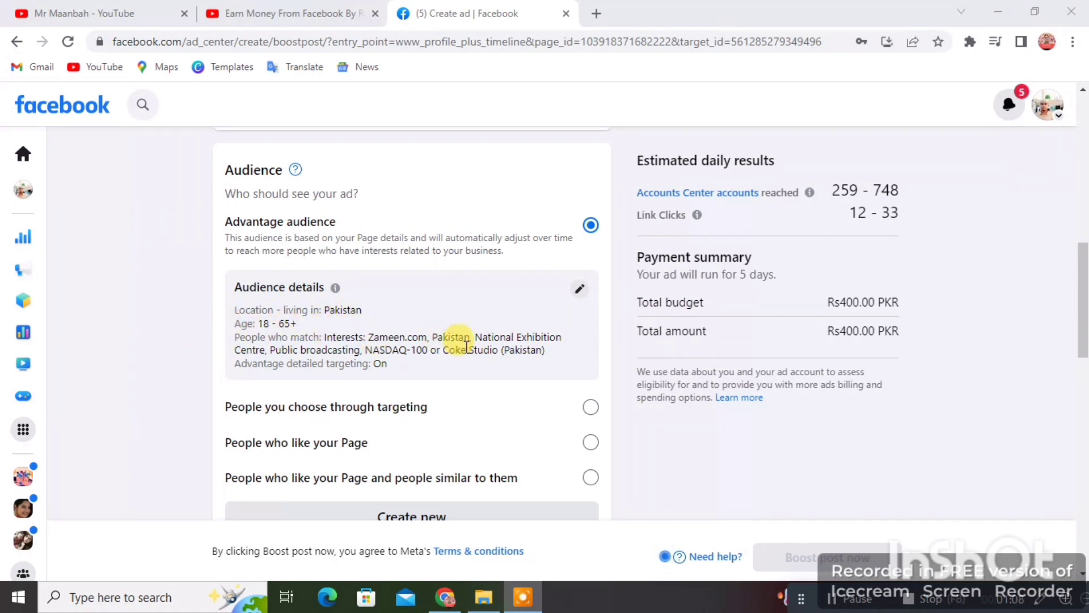
scroll(470, 344, "down", 4)
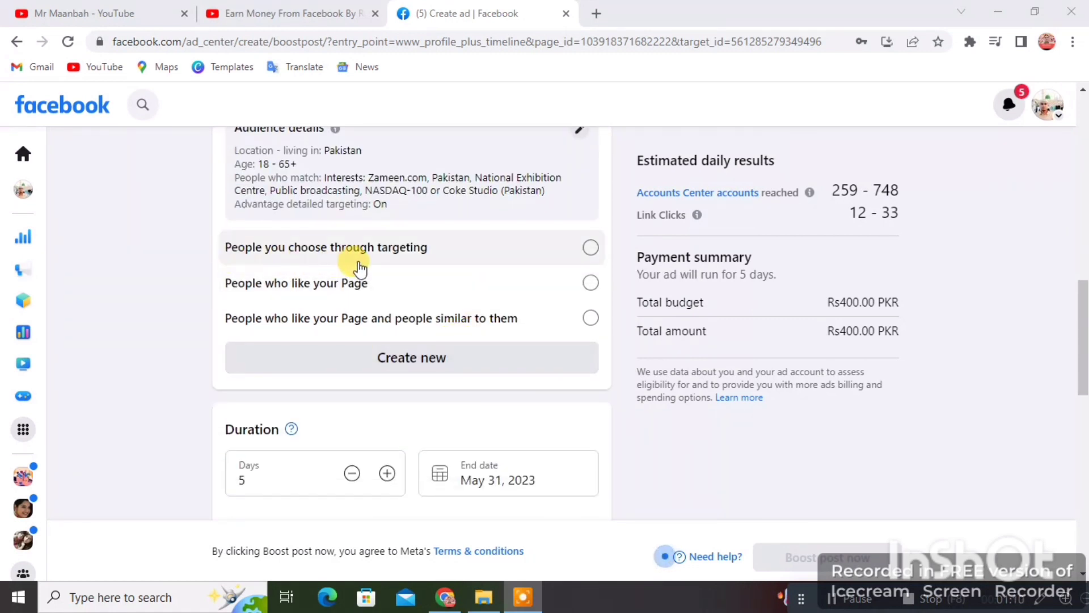
scroll(359, 267, "down", 5)
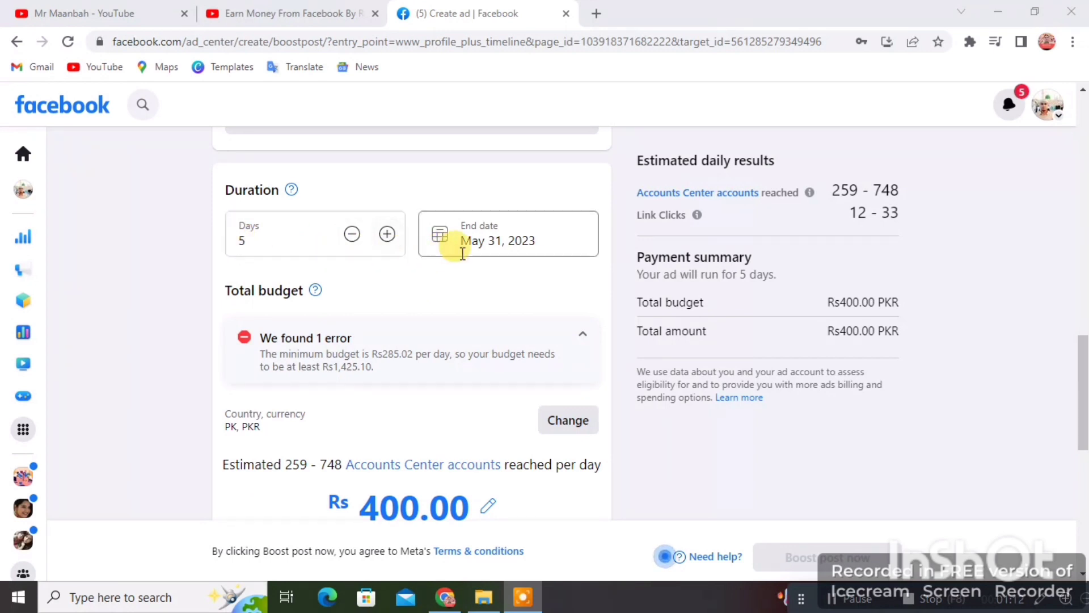
scroll(304, 311, "down", 4)
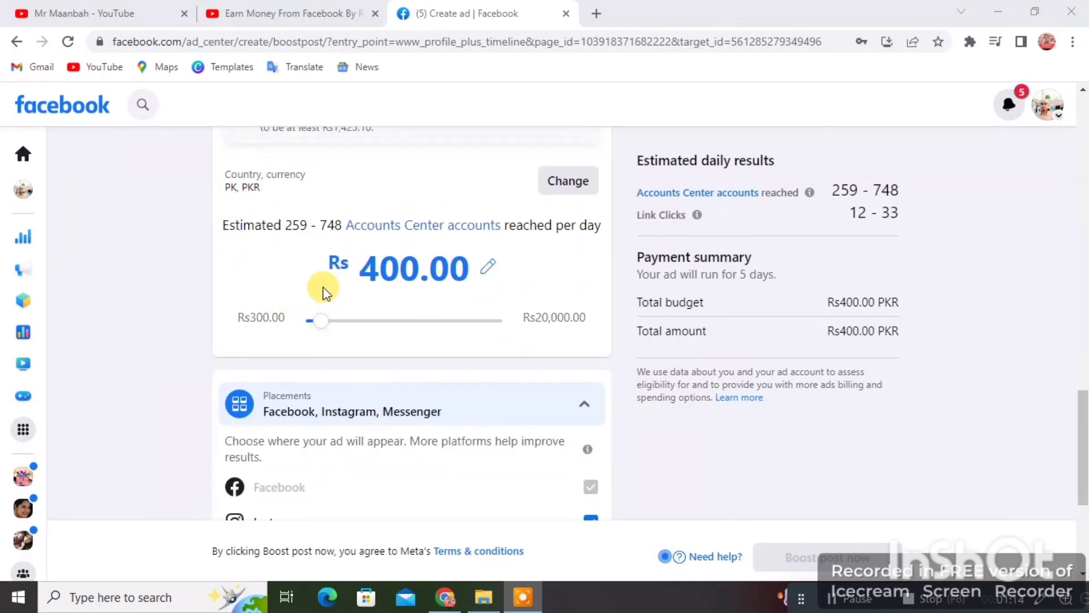
scroll(584, 340, "down", 5)
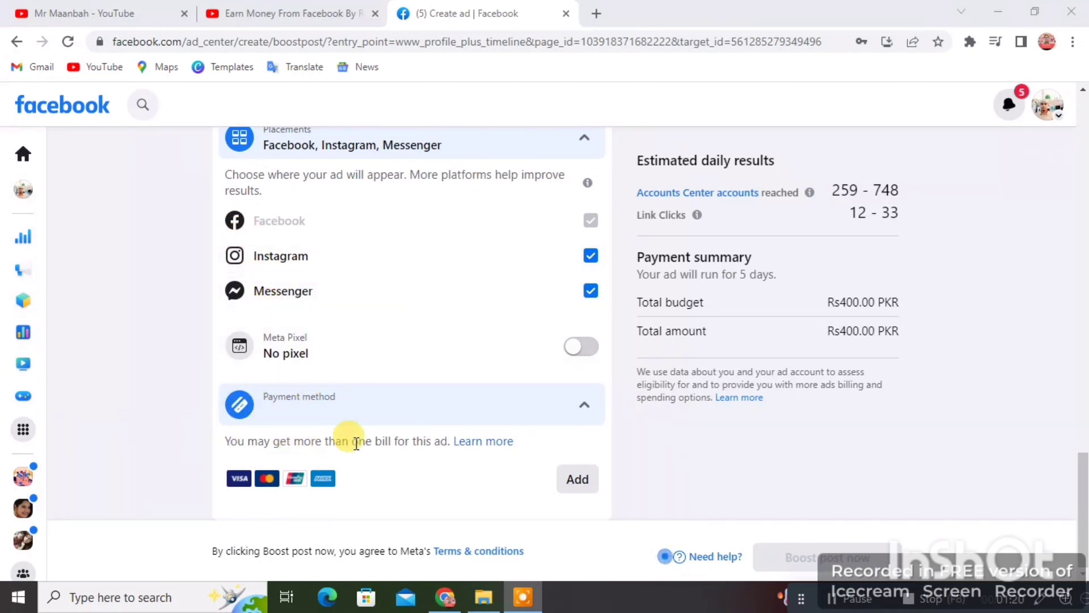
scroll(356, 443, "up", 15)
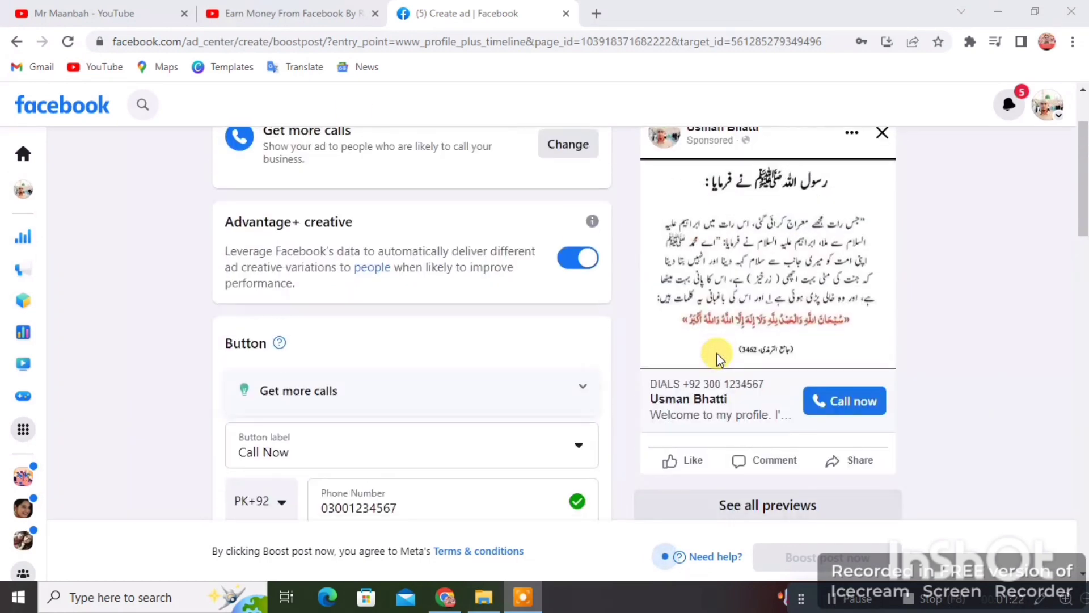
scroll(600, 163, "up", 2)
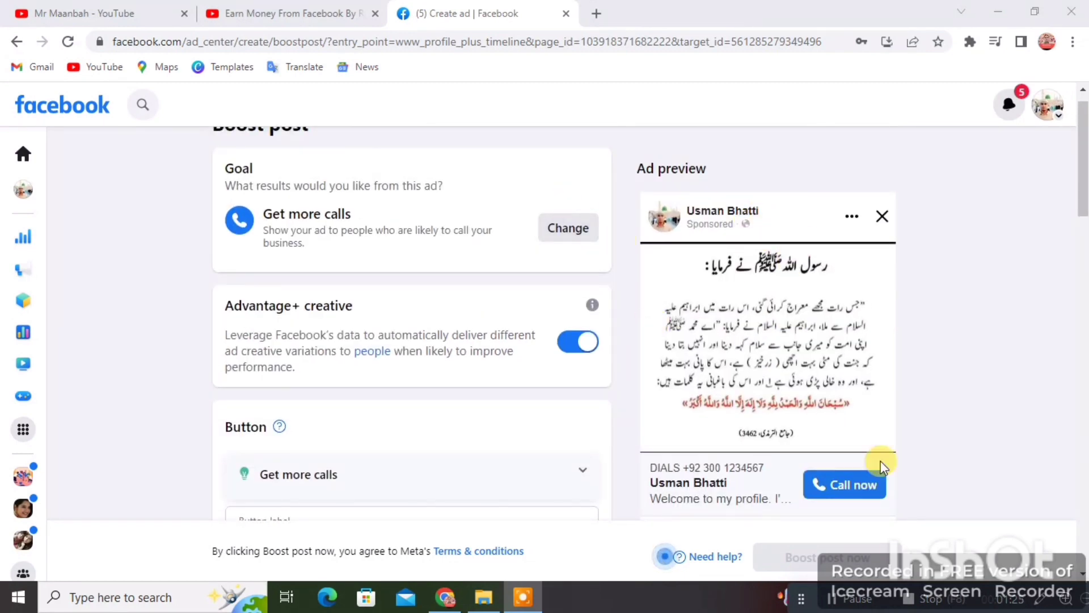
scroll(874, 397, "down", 3)
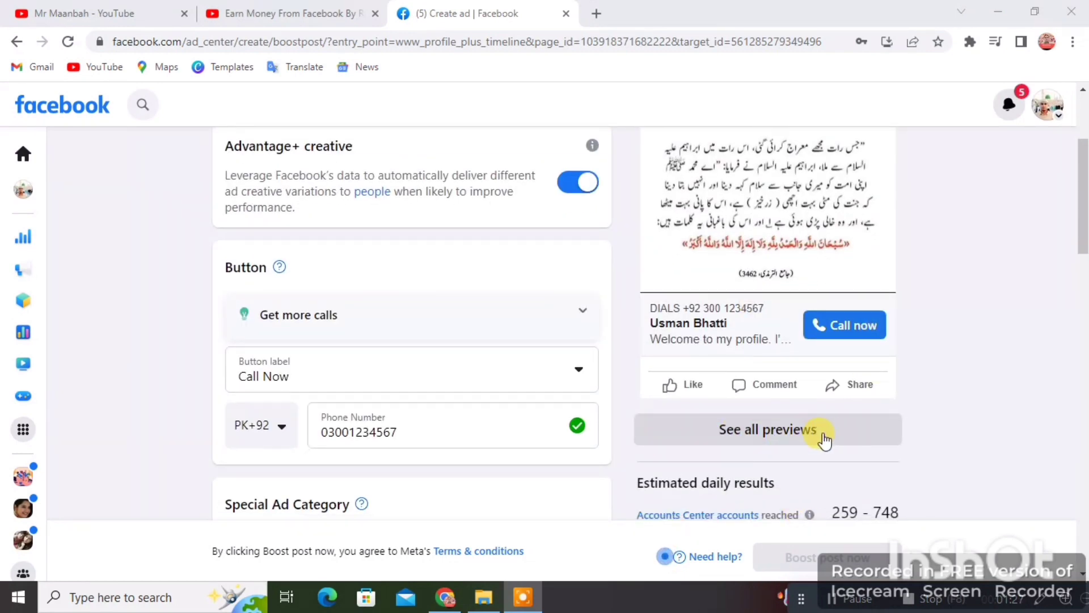
Step: Review the ad previews for every Facebook placement, including Desktop Marketplace, then close them
left_click(779, 434)
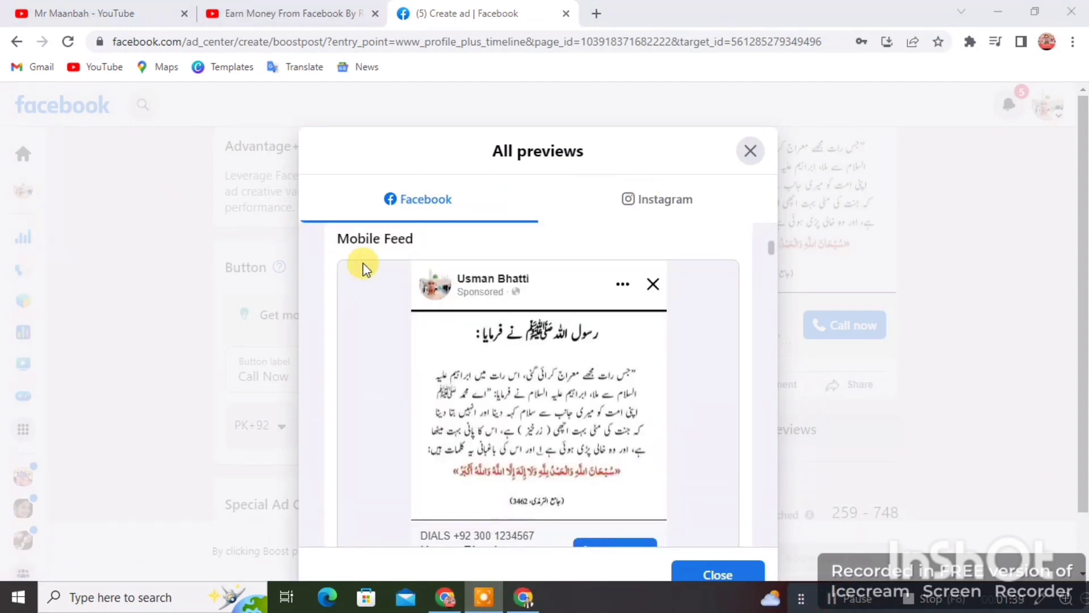
scroll(363, 268, "up", 4)
scroll(420, 304, "up", 3)
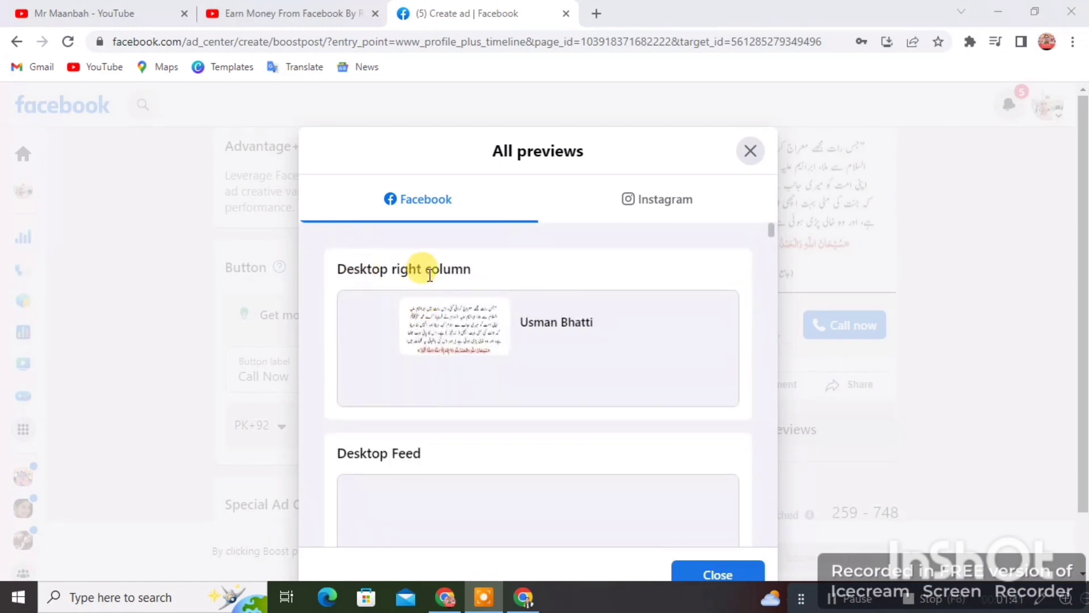
scroll(466, 327, "down", 5)
scroll(464, 327, "down", 3)
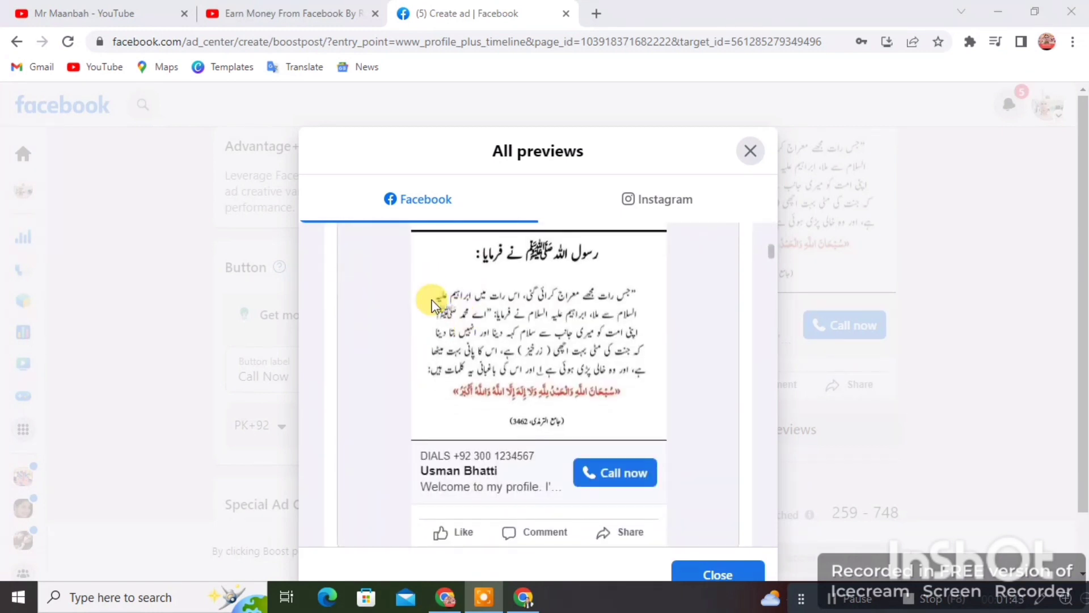
scroll(433, 301, "up", 1)
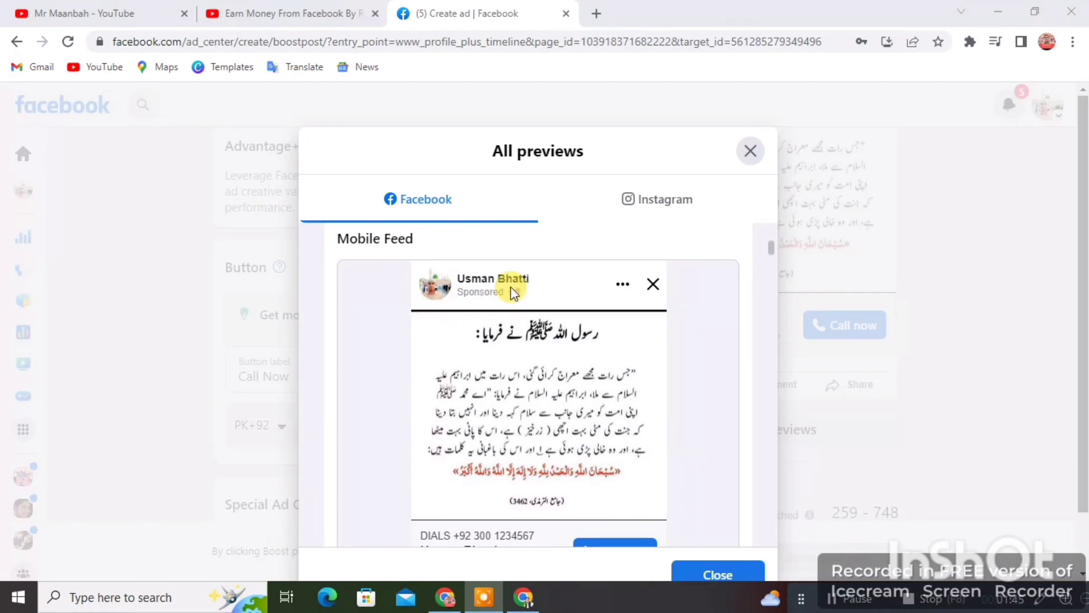
scroll(487, 397, "down", 3)
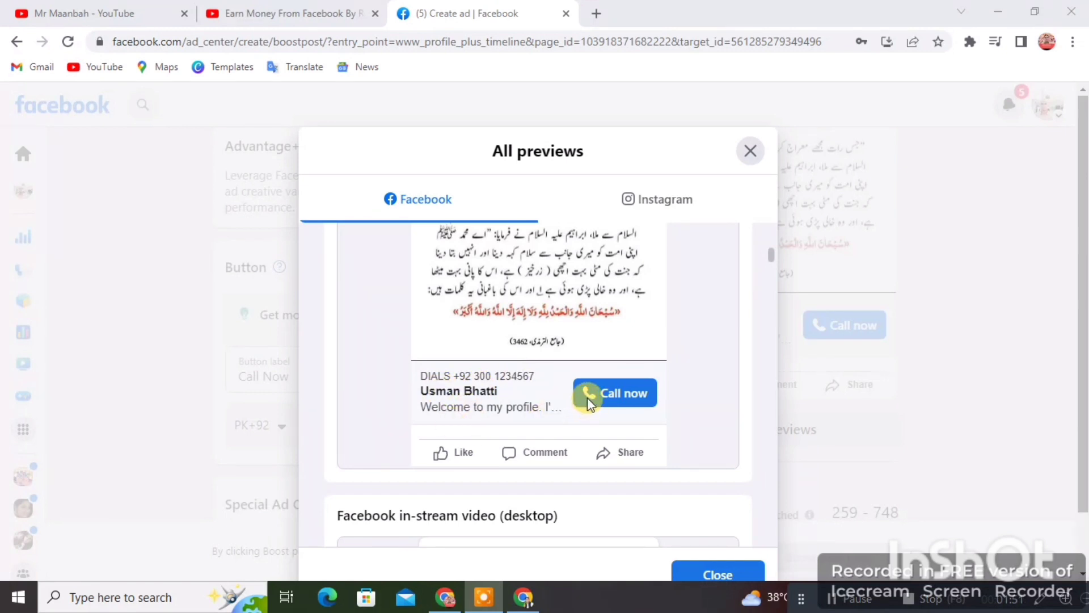
scroll(618, 400, "down", 5)
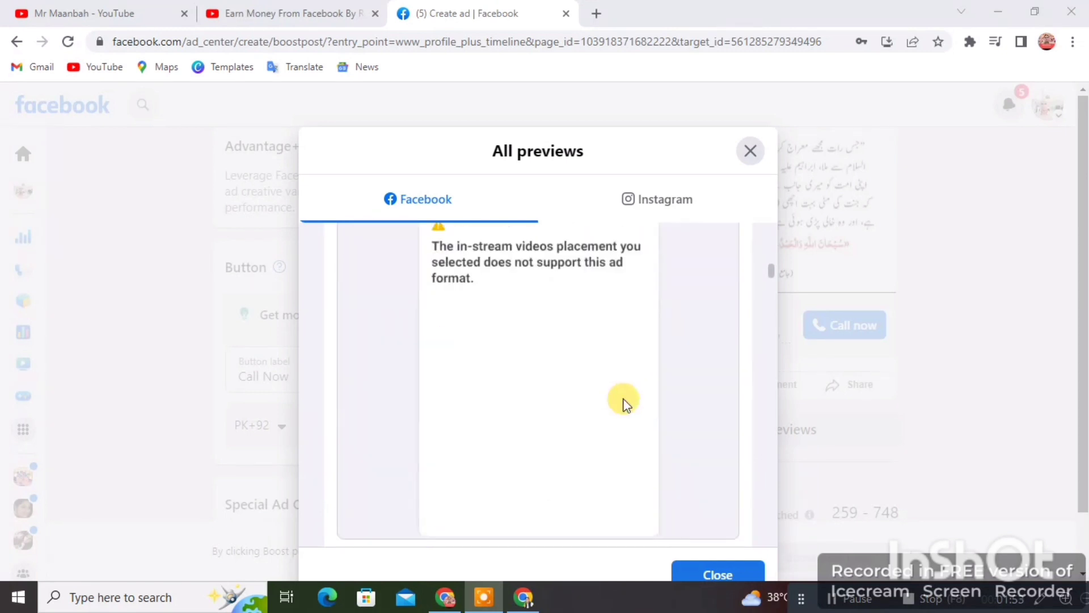
scroll(518, 400, "down", 8)
scroll(531, 391, "up", 6)
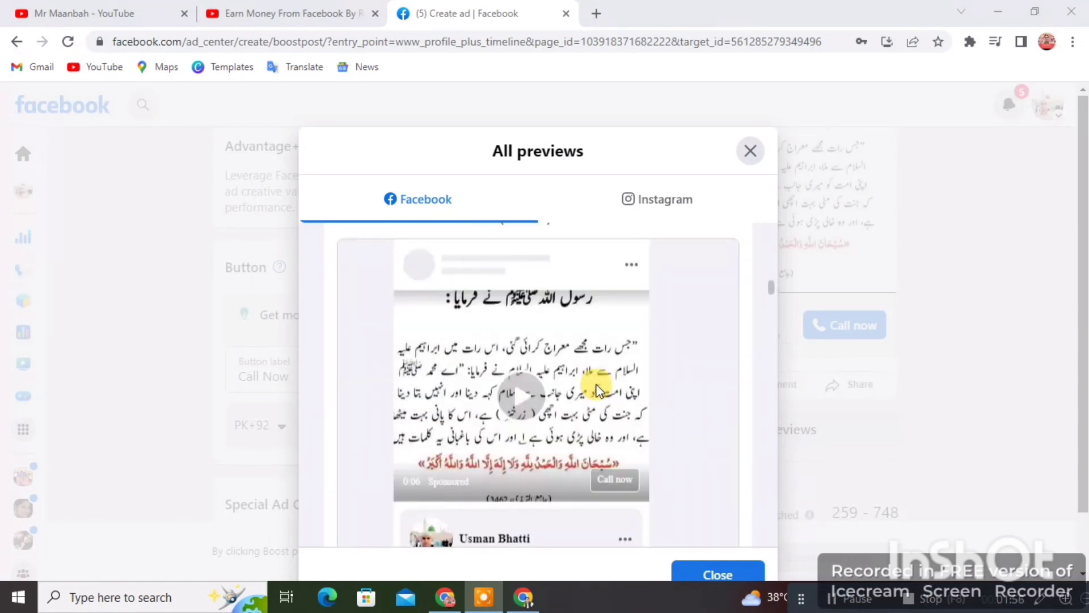
scroll(442, 423, "down", 3)
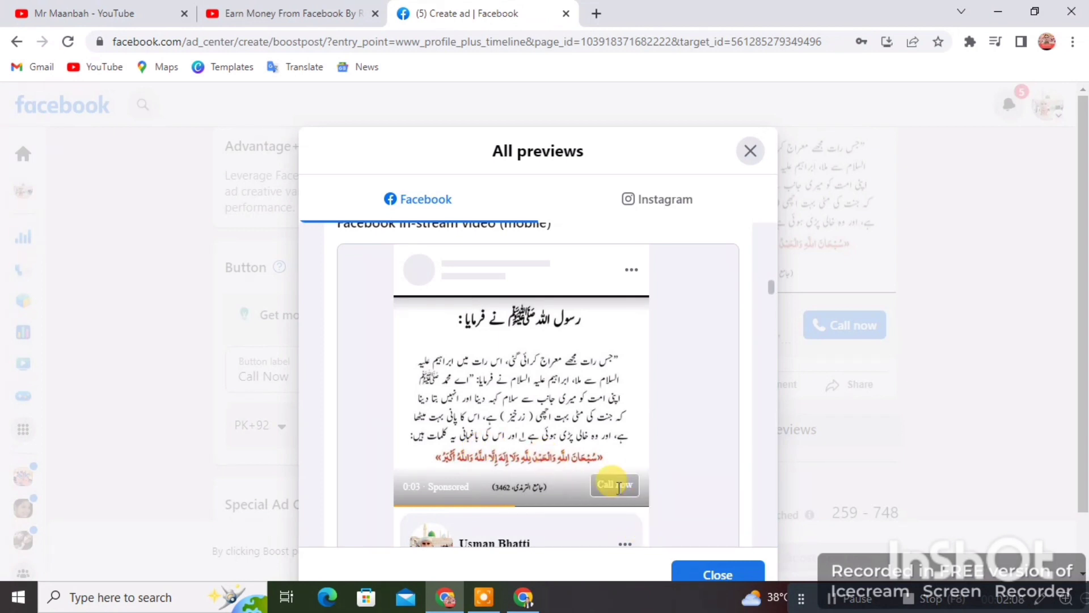
scroll(495, 472, "down", 8)
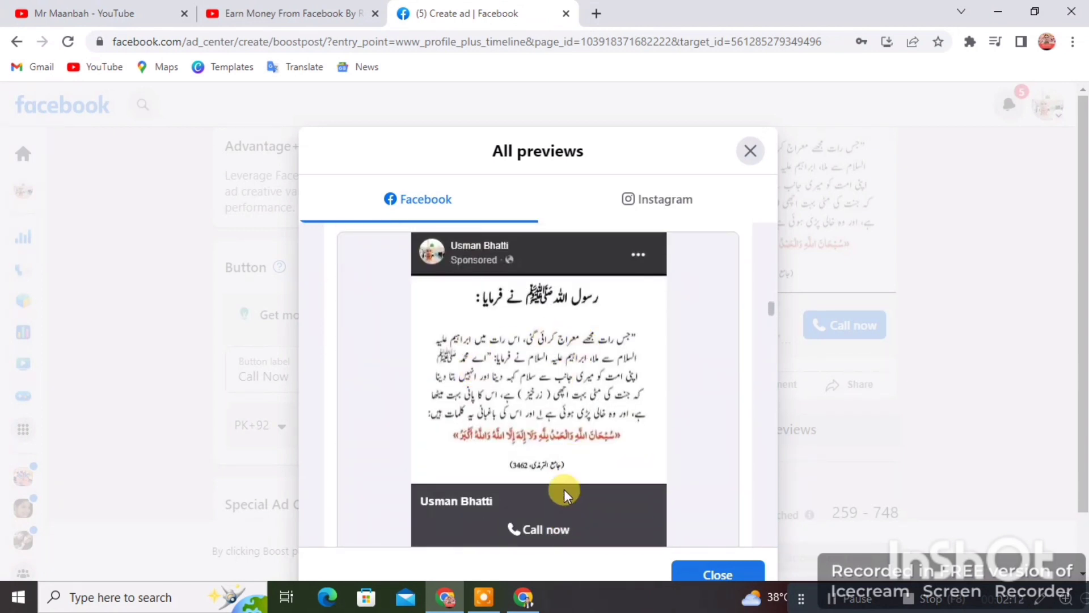
scroll(552, 470, "up", 1)
scroll(489, 322, "down", 1)
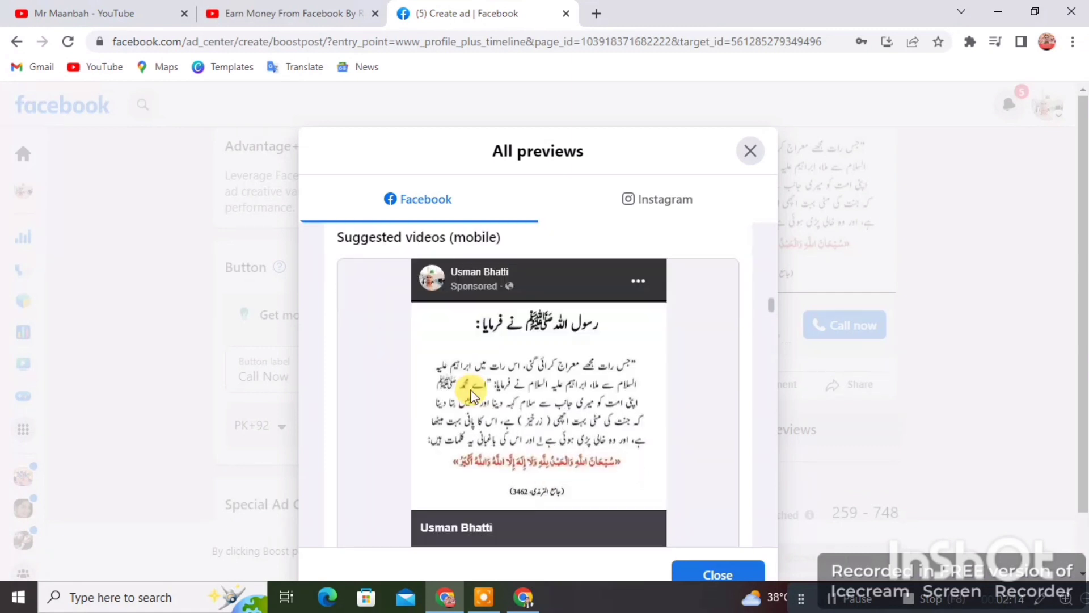
scroll(535, 447, "down", 1)
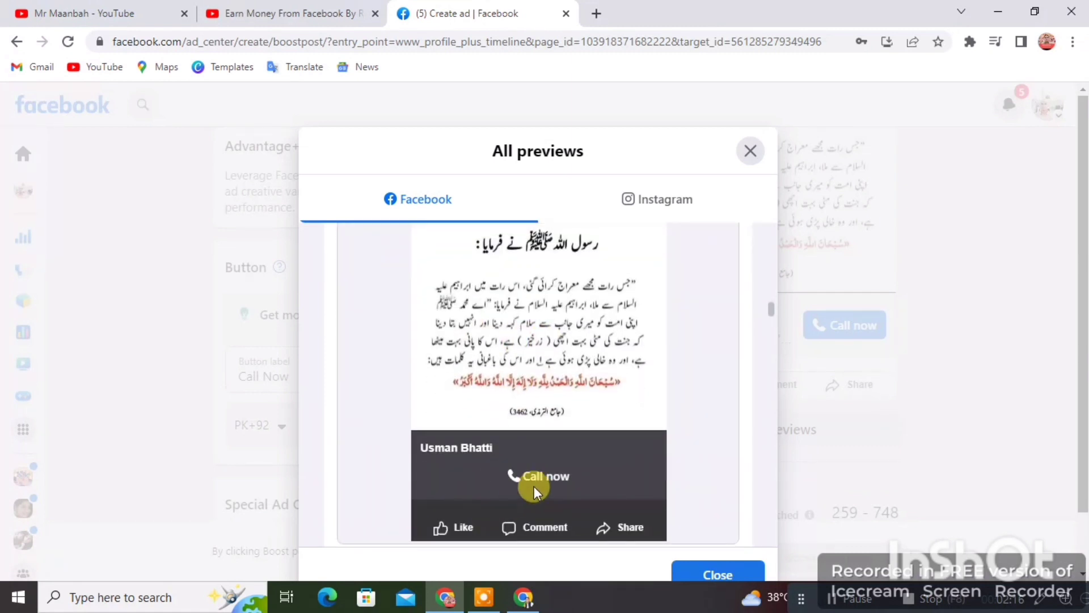
scroll(534, 488, "down", 6)
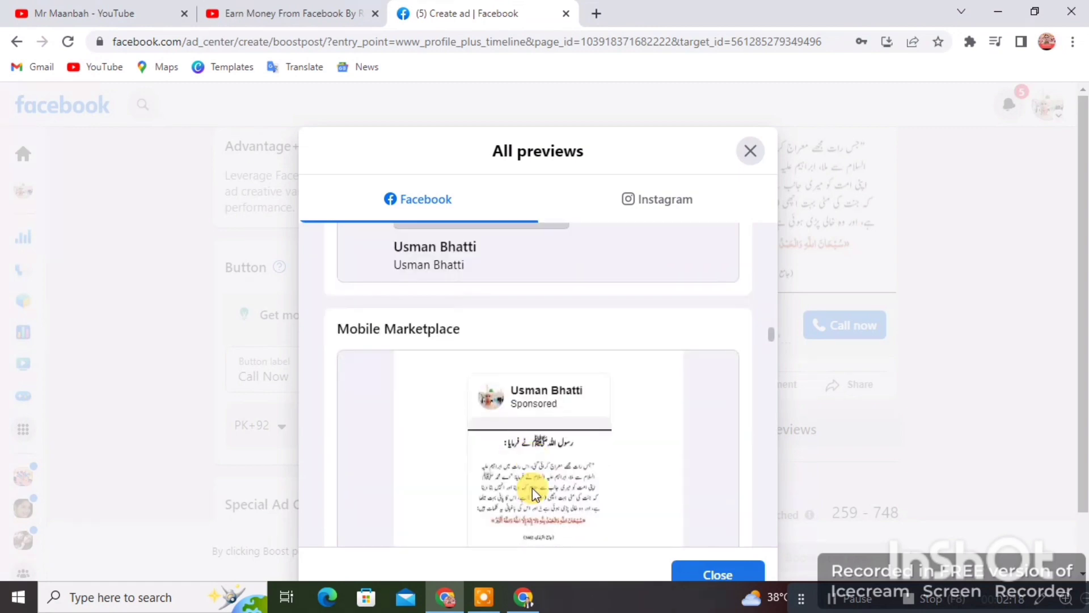
scroll(430, 444, "down", 8)
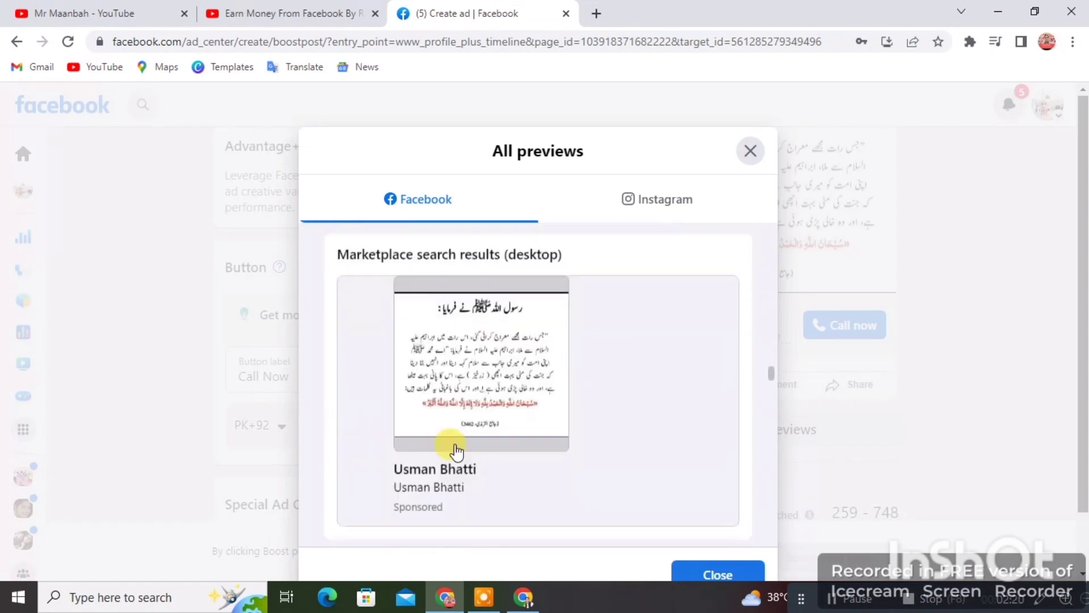
scroll(458, 444, "down", 8)
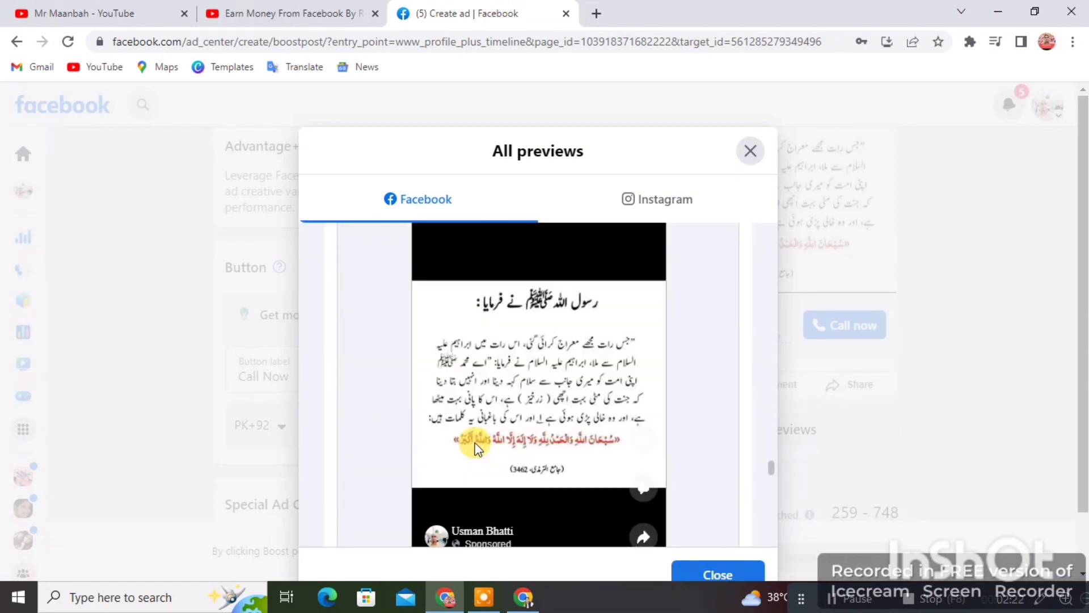
scroll(479, 445, "up", 15)
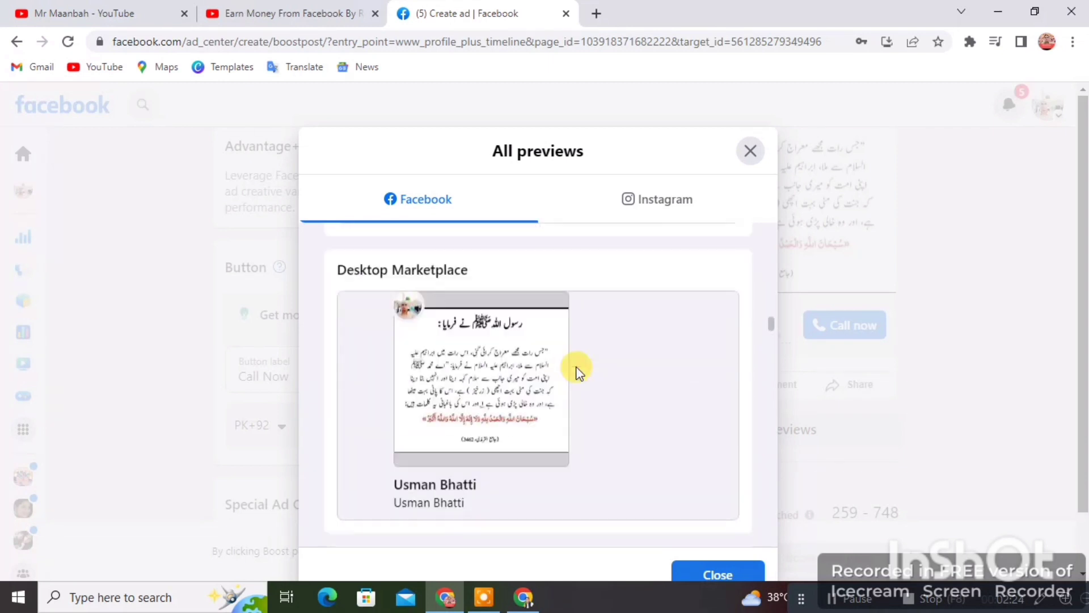
scroll(577, 365, "up", 10)
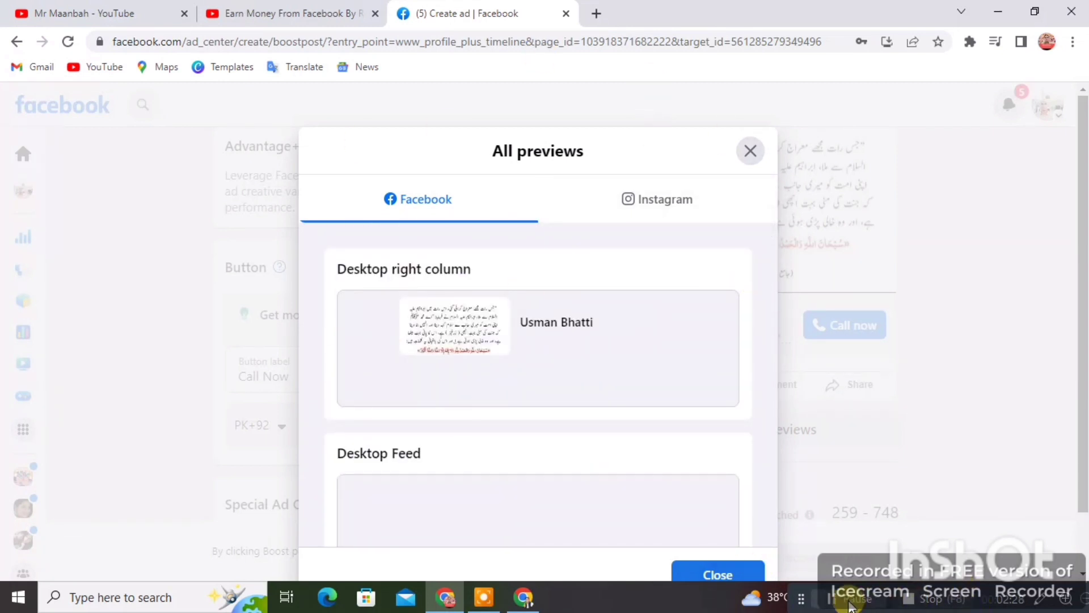
scroll(578, 304, "down", 1)
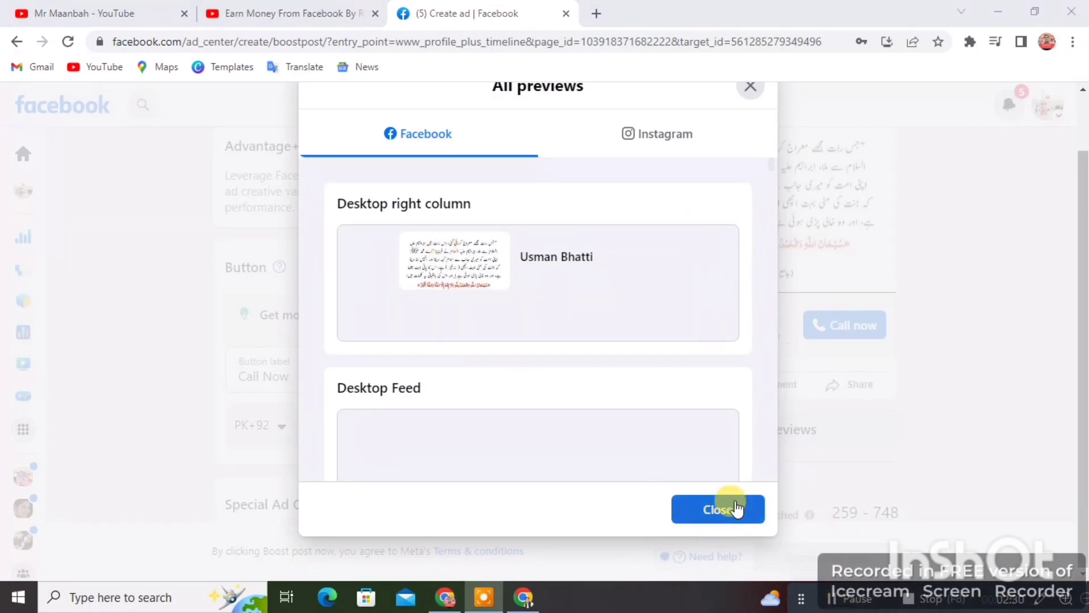
left_click(718, 509)
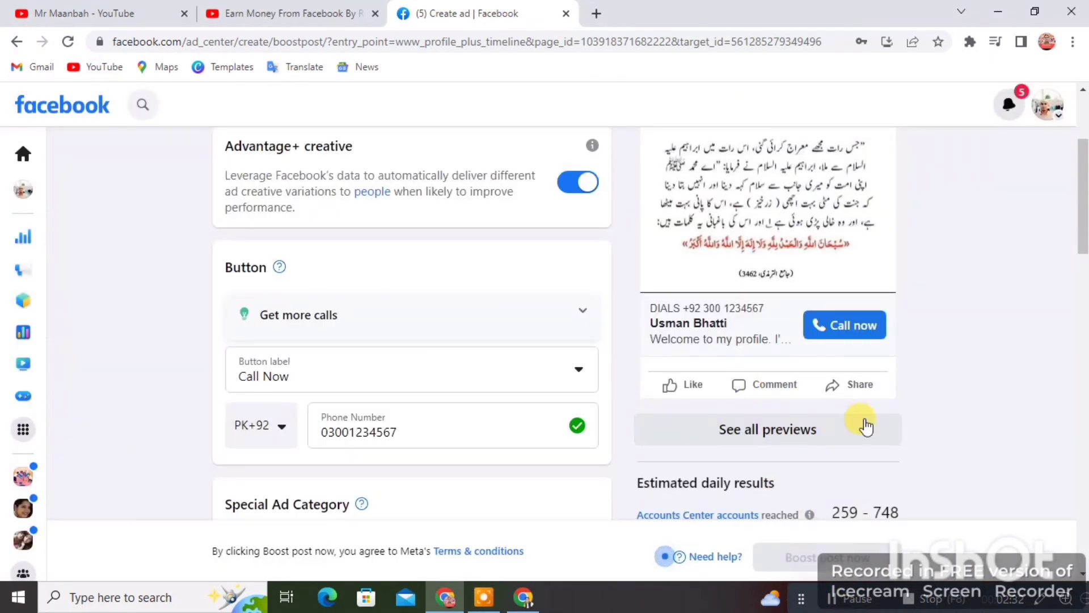
scroll(873, 489, "down", 1)
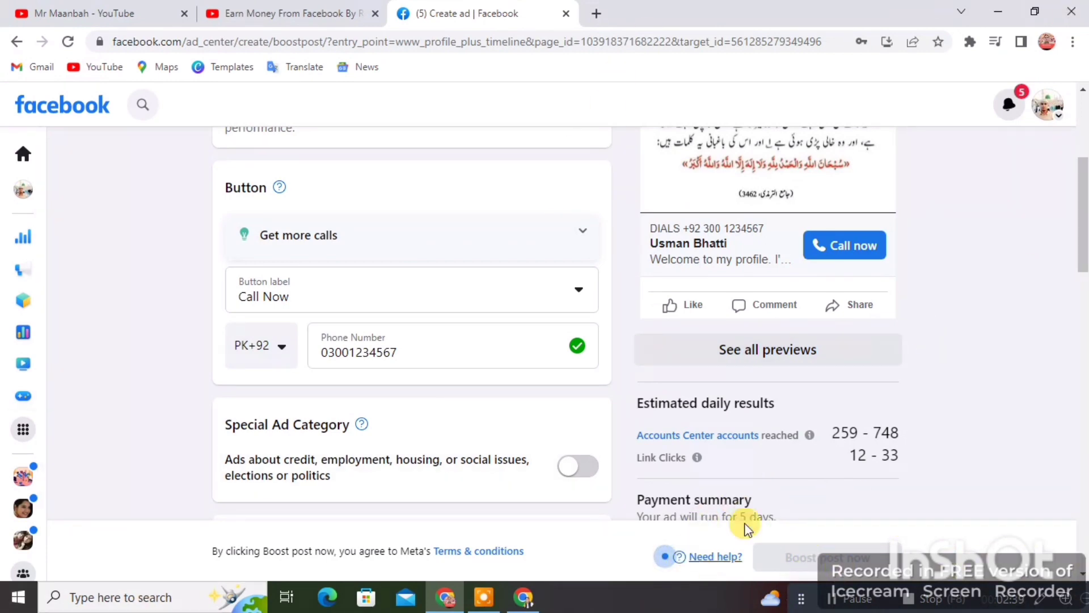
scroll(880, 527, "down", 4)
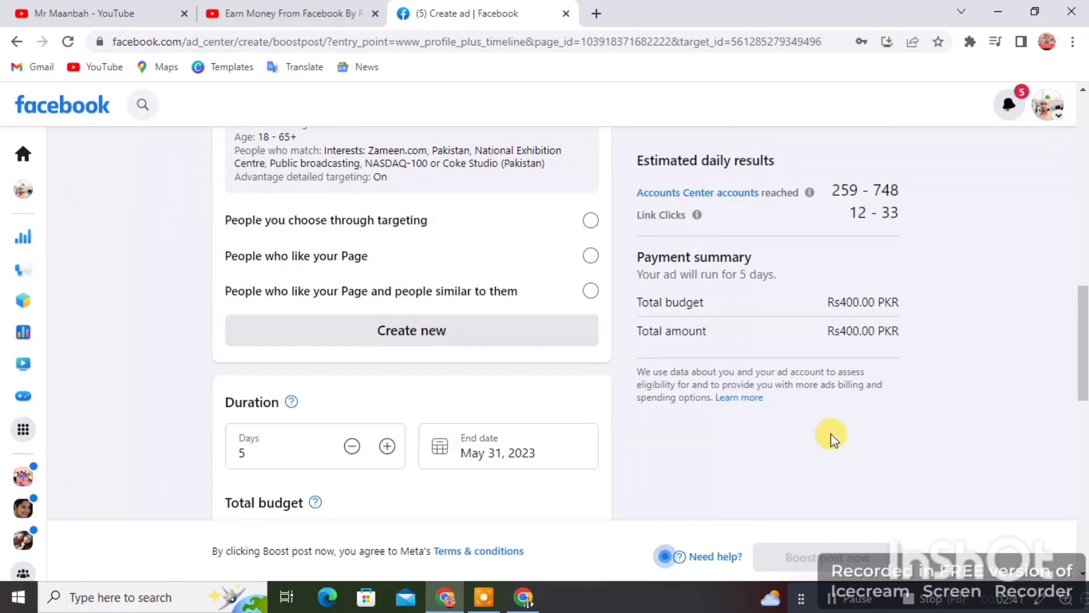
scroll(829, 435, "up", 5)
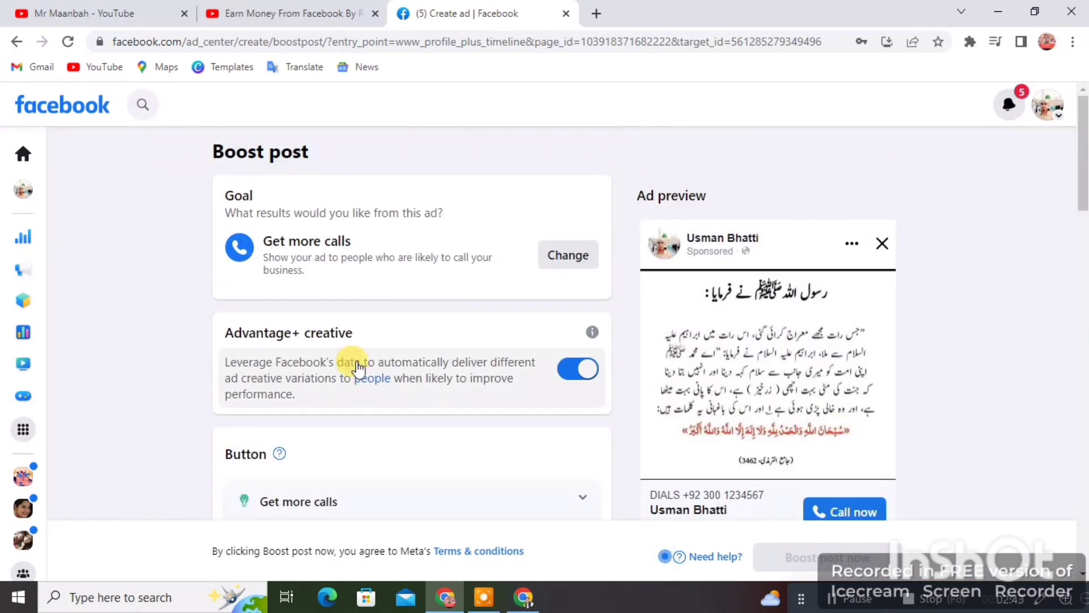
scroll(841, 384, "down", 10)
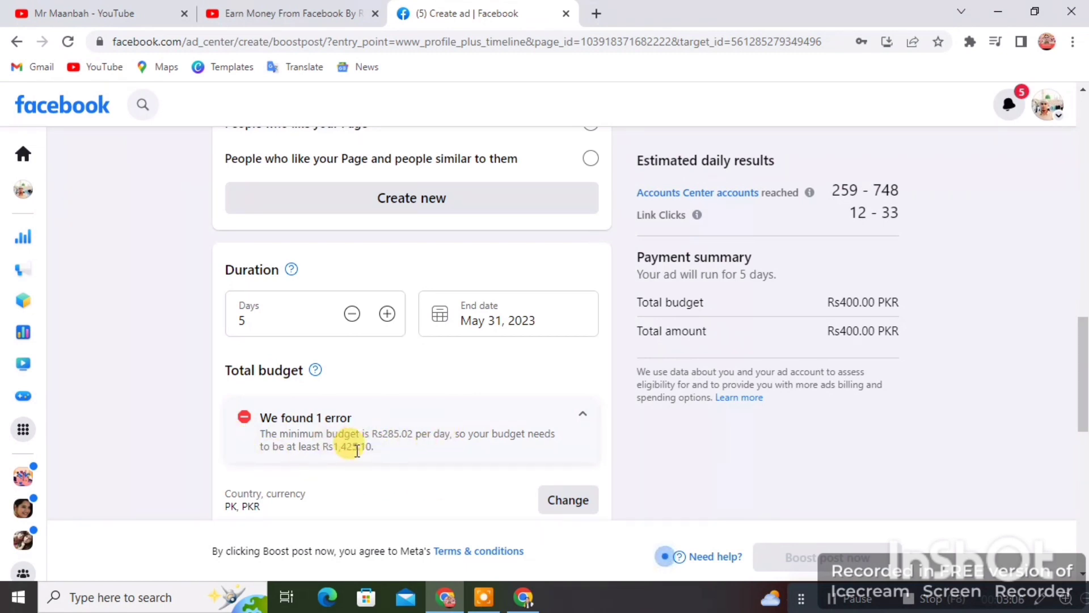
scroll(381, 430, "up", 10)
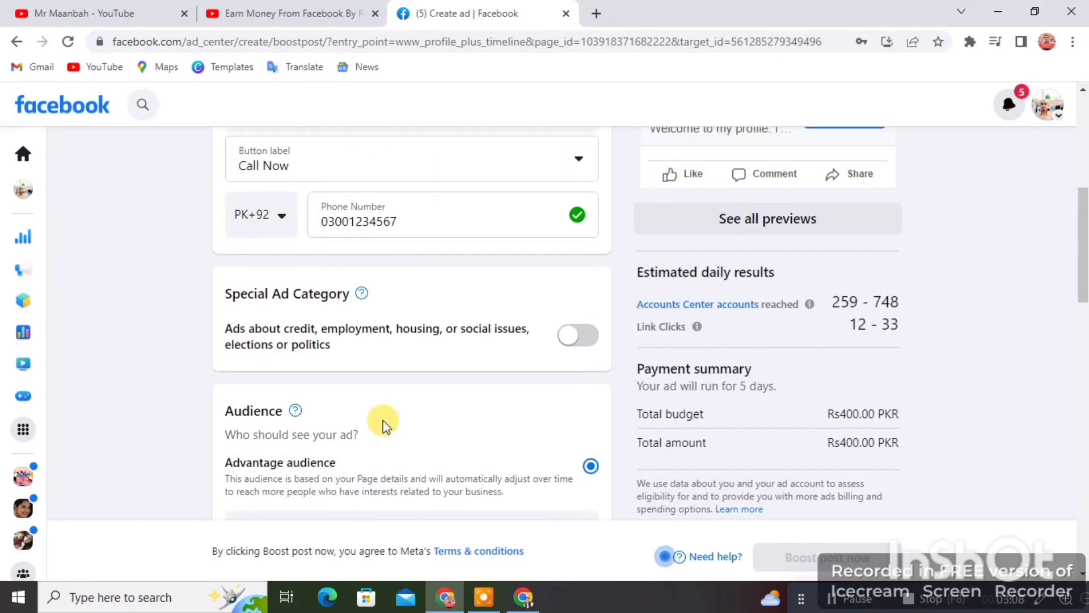
scroll(381, 423, "up", 6)
scroll(381, 423, "down", 8)
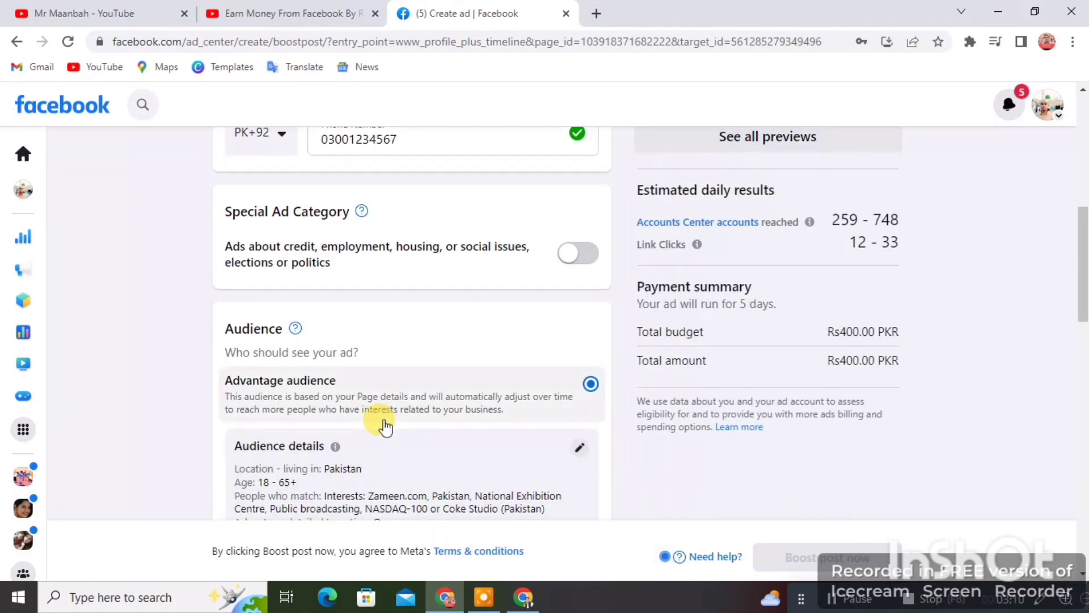
scroll(384, 426, "down", 10)
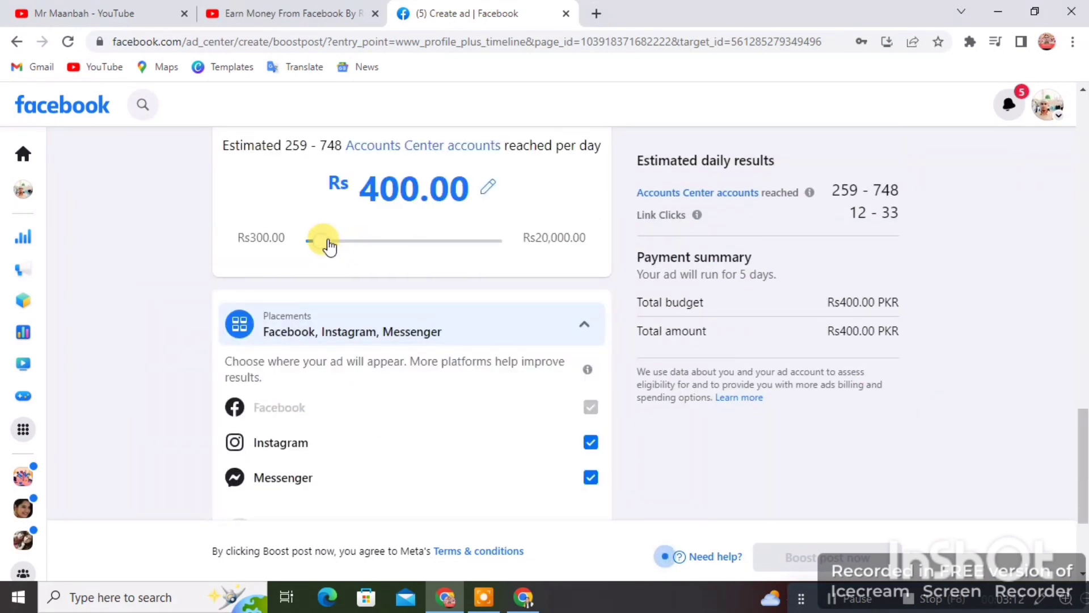
Step: Drag the Total budget slider to Rs1,200.00 over 5 days, giving 776–2.2K estimated daily reach
left_click_drag(329, 245, 376, 256)
scroll(454, 284, "down", 3)
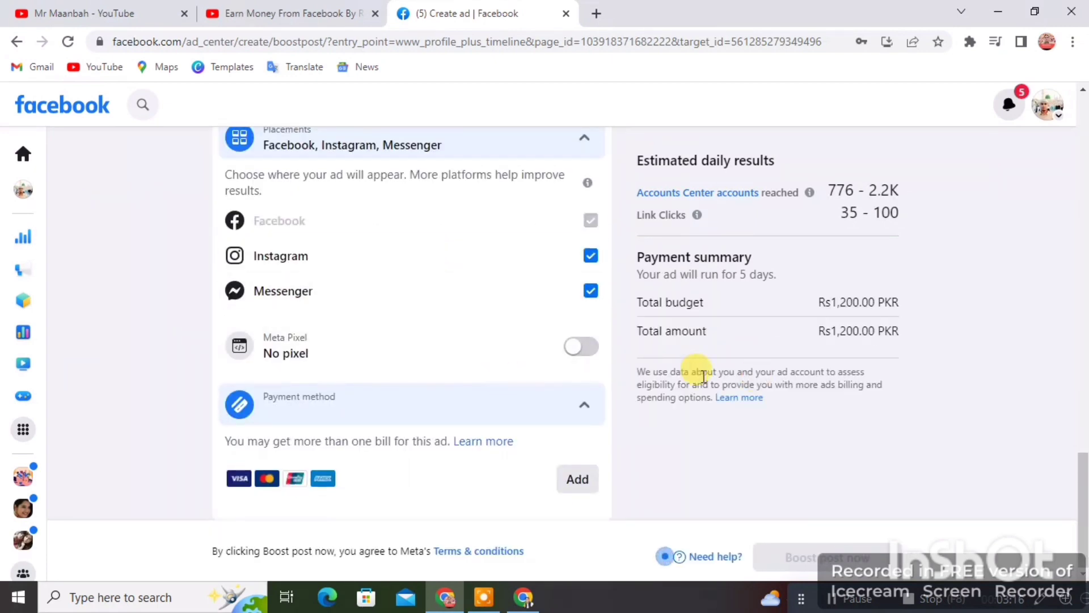
scroll(267, 311, "up", 10)
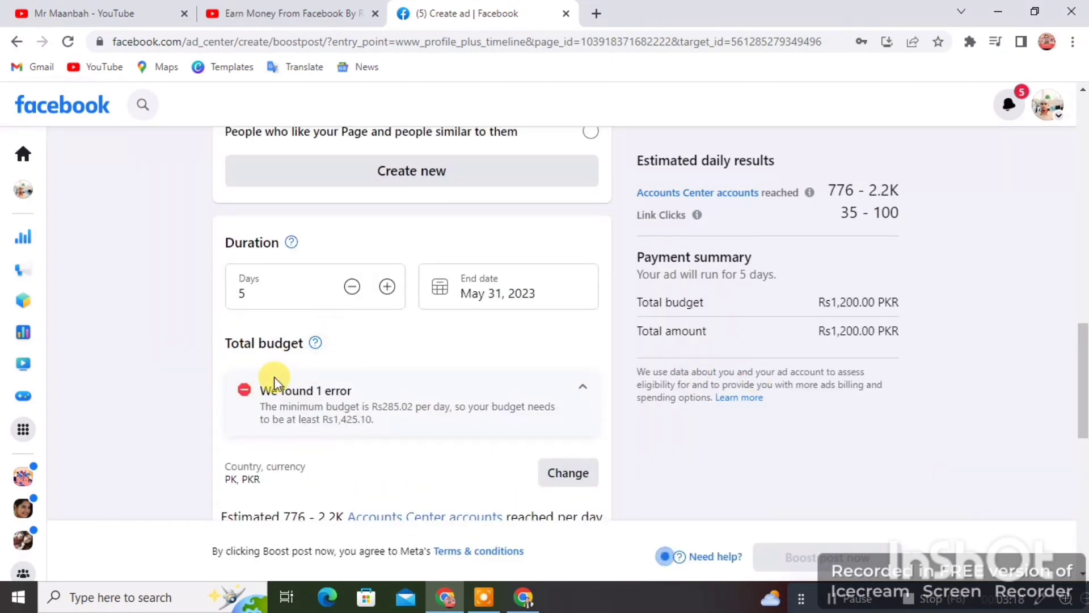
scroll(723, 460, "down", 7)
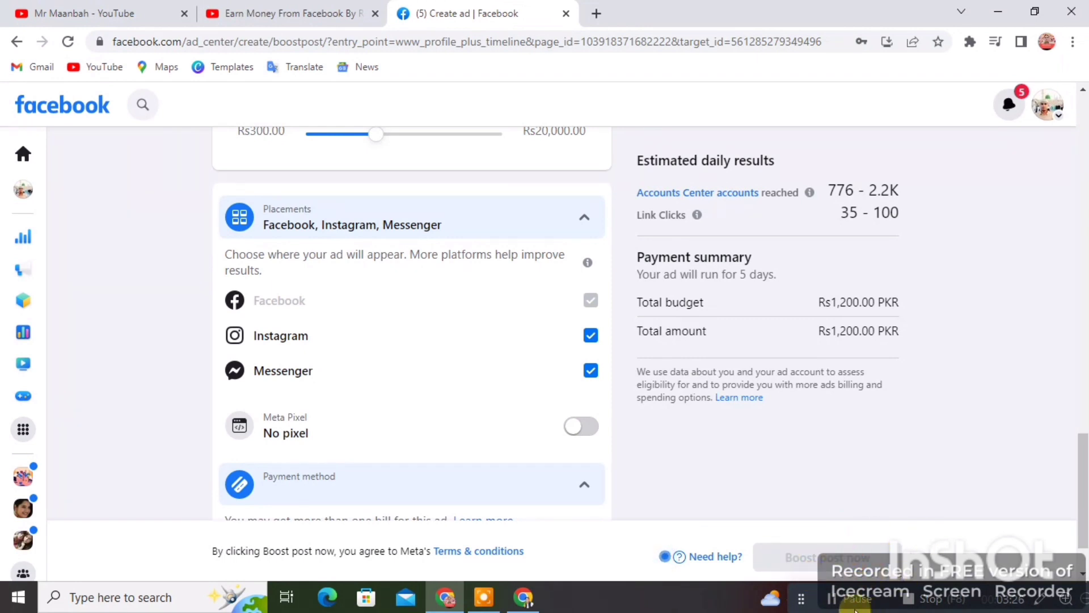
Step: Leave the unfinished boost for the home feed, then go to Ad Center from the sidebar
left_click(23, 153)
left_click(619, 129)
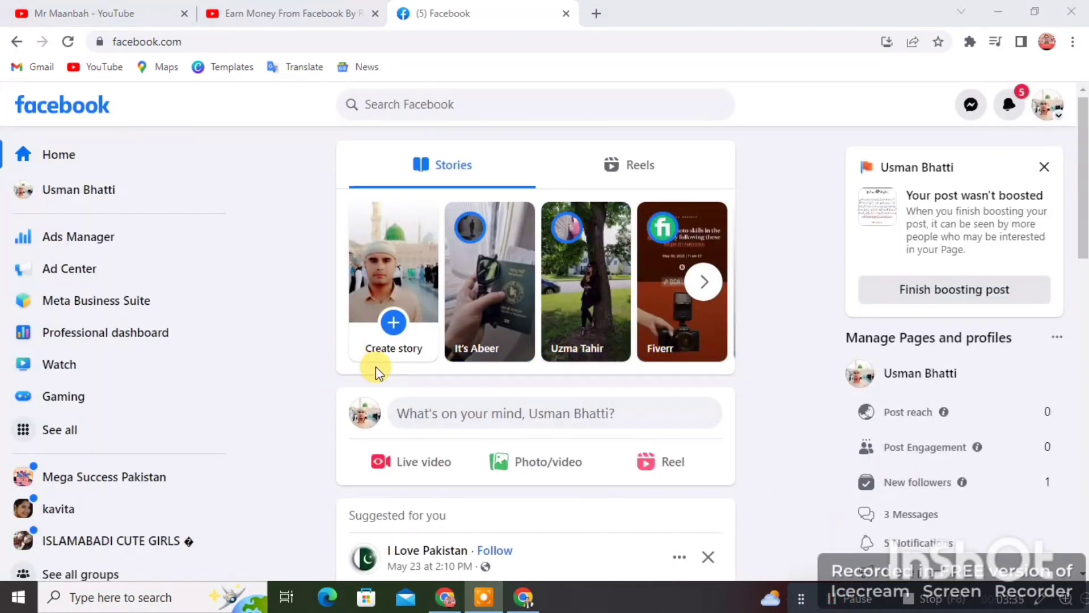
scroll(376, 367, "down", 5)
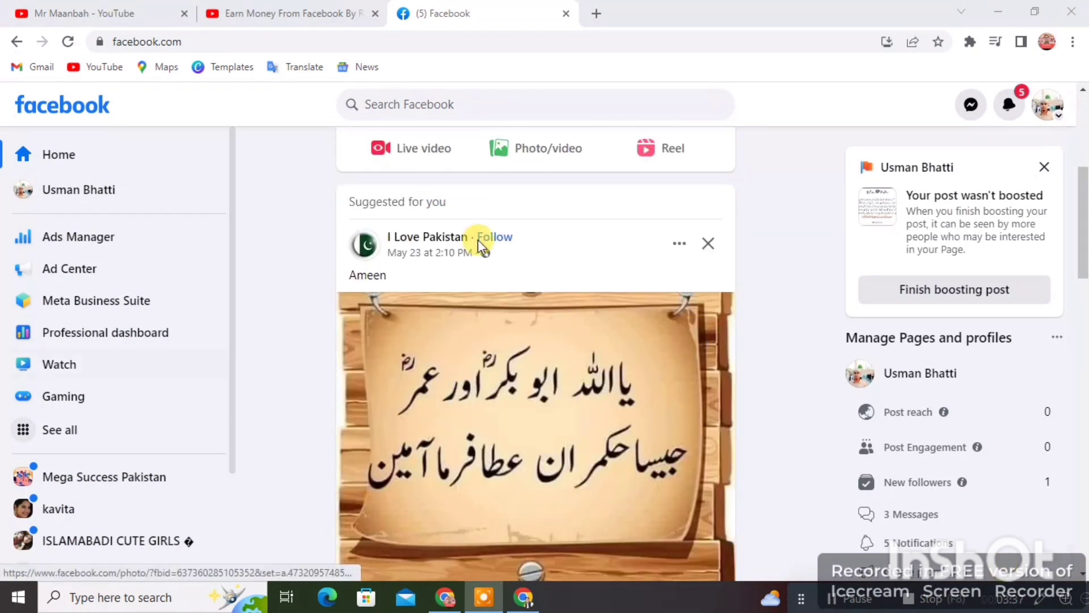
left_click(103, 271)
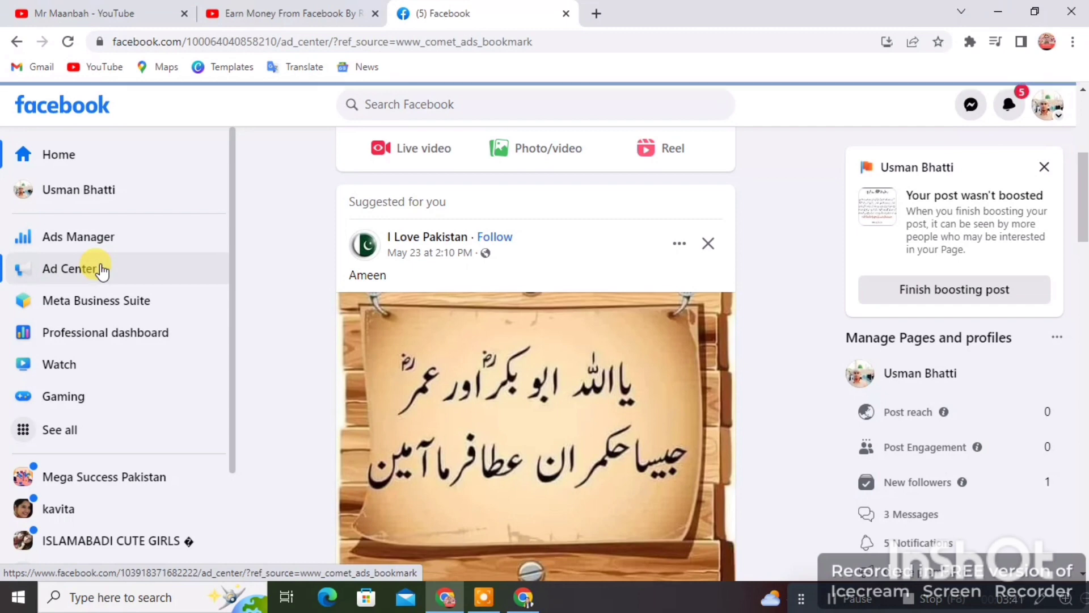